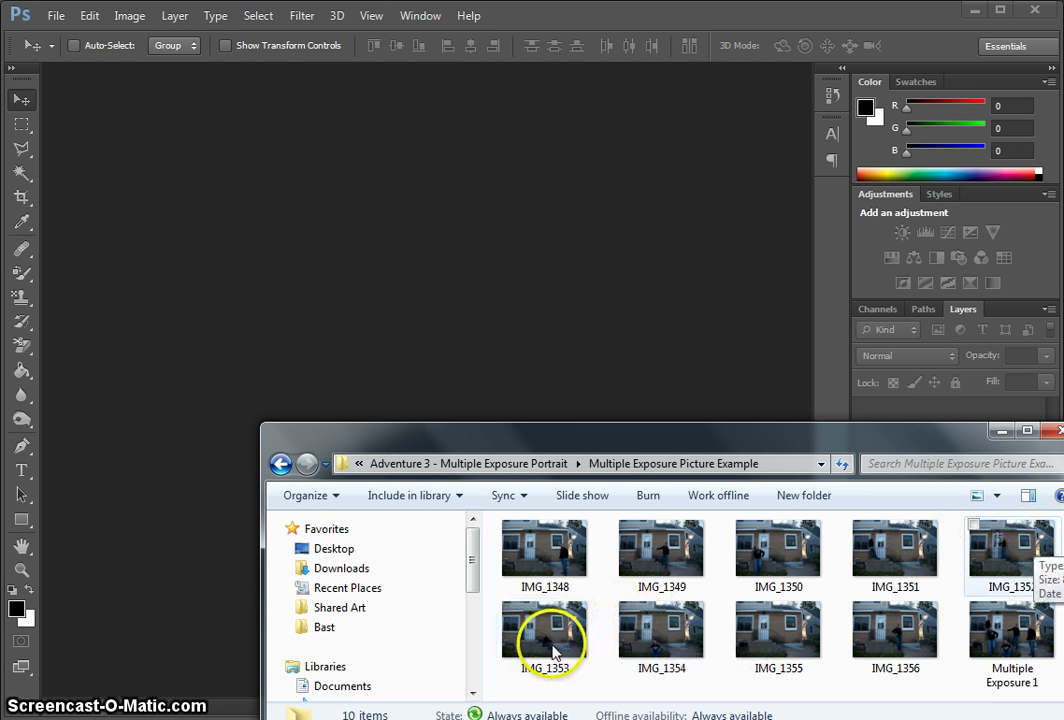
Step: Open IMG_1355 from the Multiple Exposure Picture Example folder and place IMG_1350 over it as a new layer
{"action": "left_click_drag", "start_coordinate": [786, 641], "coordinate": [594, 380]}
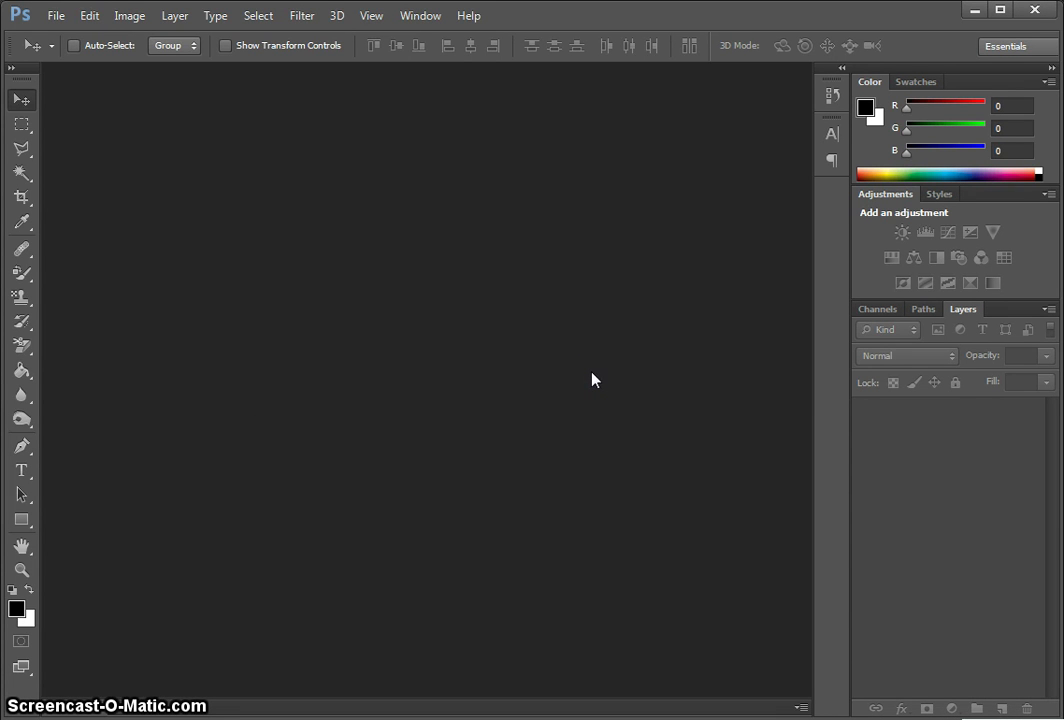
{"action": "left_click", "coordinate": [473, 459]}
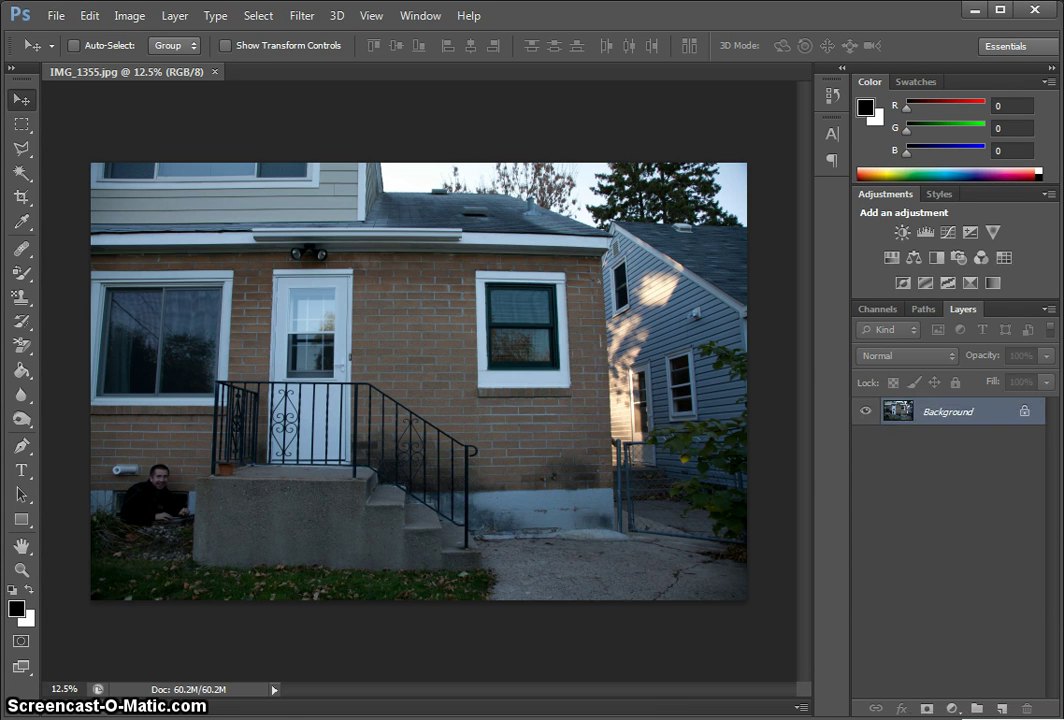
{"action": "left_click", "coordinate": [705, 717]}
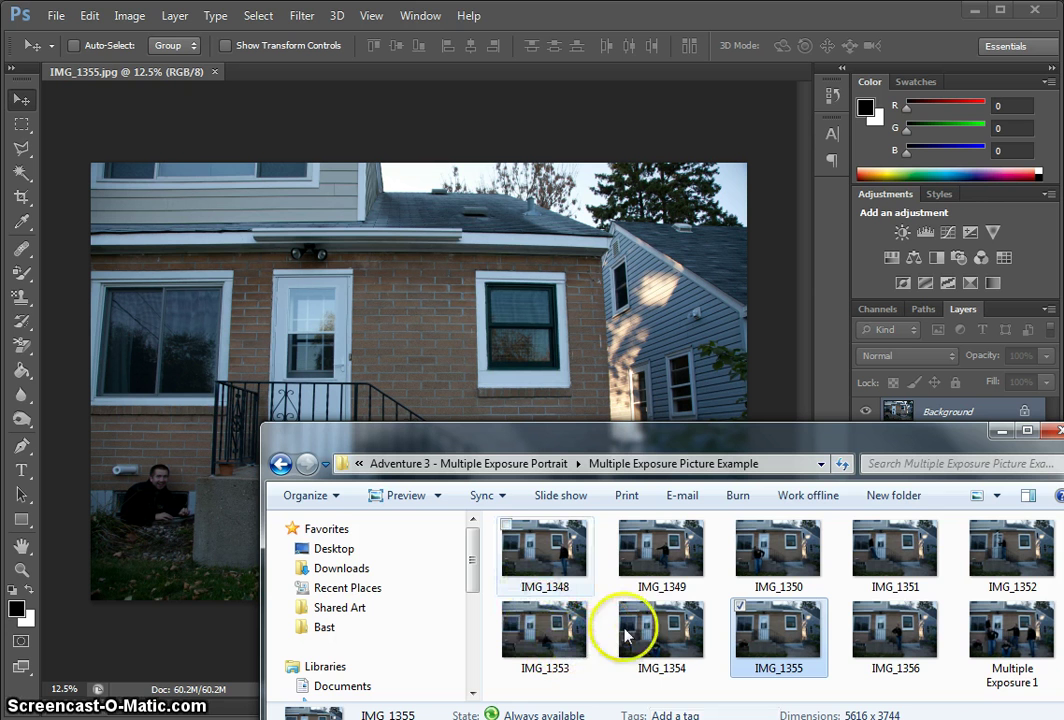
{"action": "left_click", "coordinate": [480, 393]}
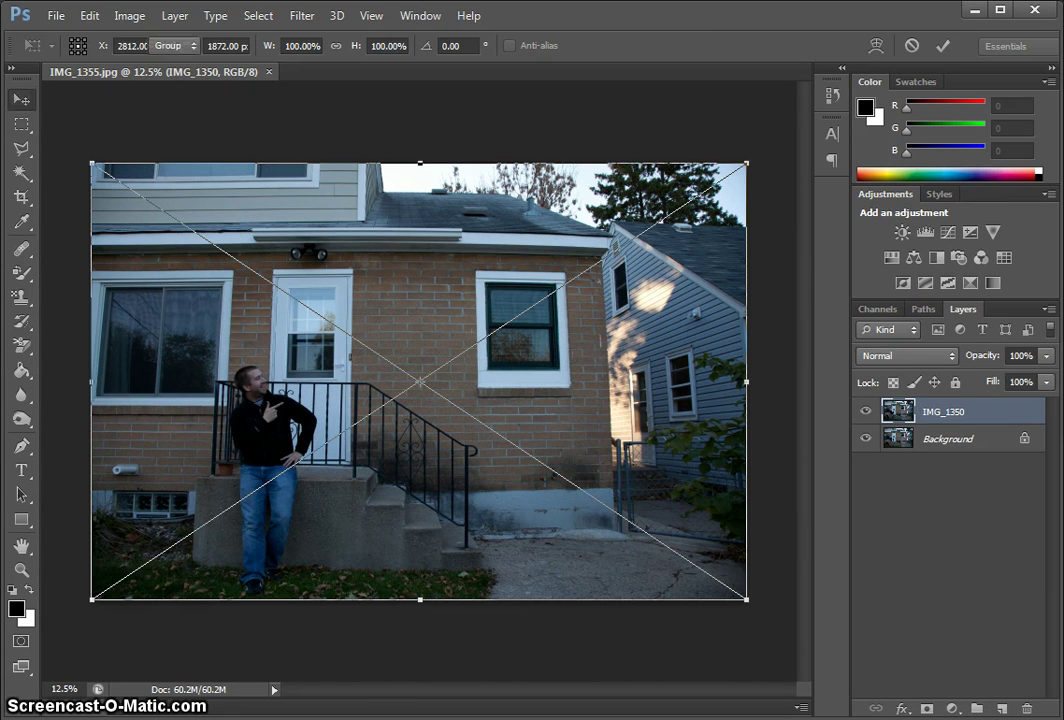
{"action": "key", "text": "Return"}
Step: Place IMG_1351 from the picture folder as a new layer above IMG_1350
{"action": "key", "text": "alt+Tab"}
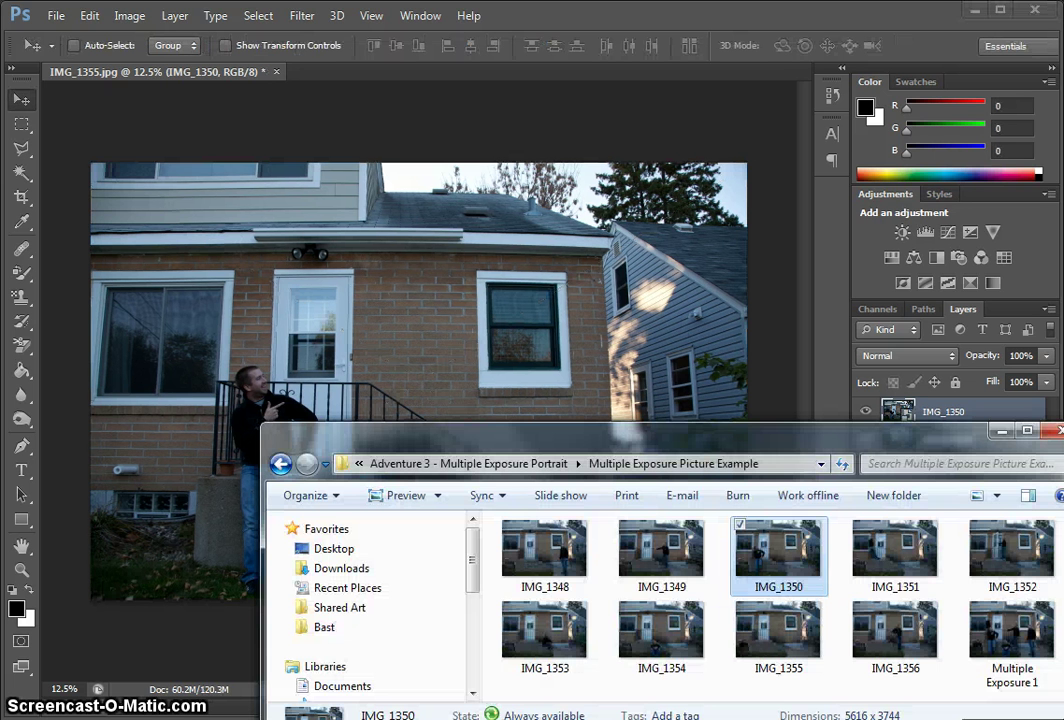
{"action": "left_click", "coordinate": [906, 560]}
{"action": "left_click_drag", "start_coordinate": [906, 566], "coordinate": [590, 398]}
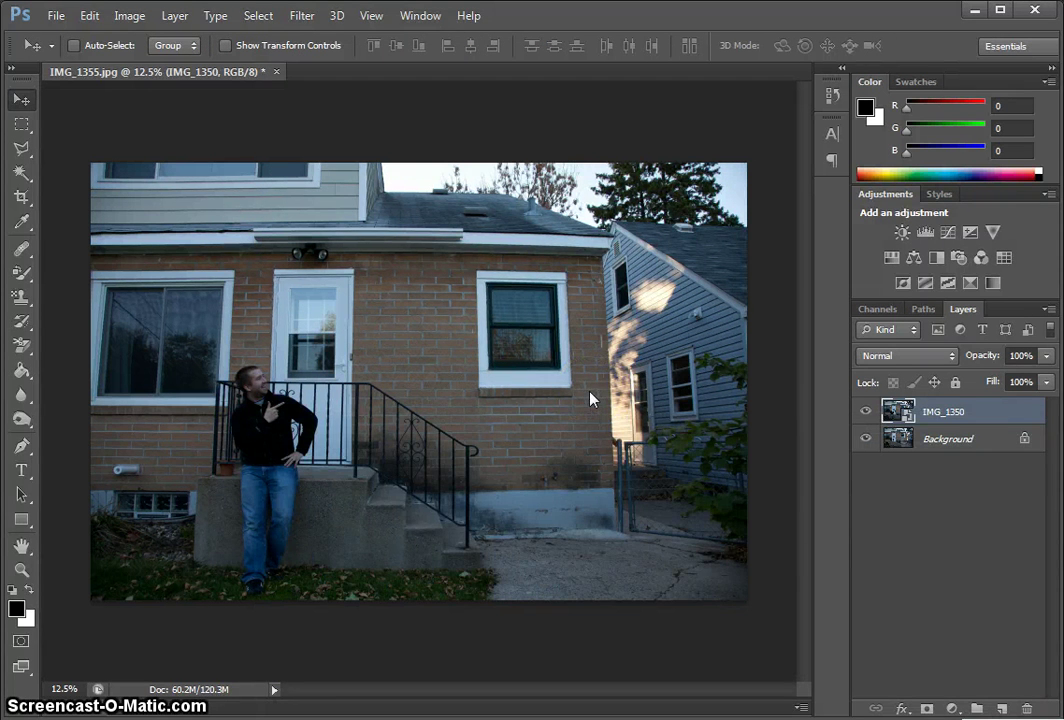
{"action": "key", "text": "Return"}
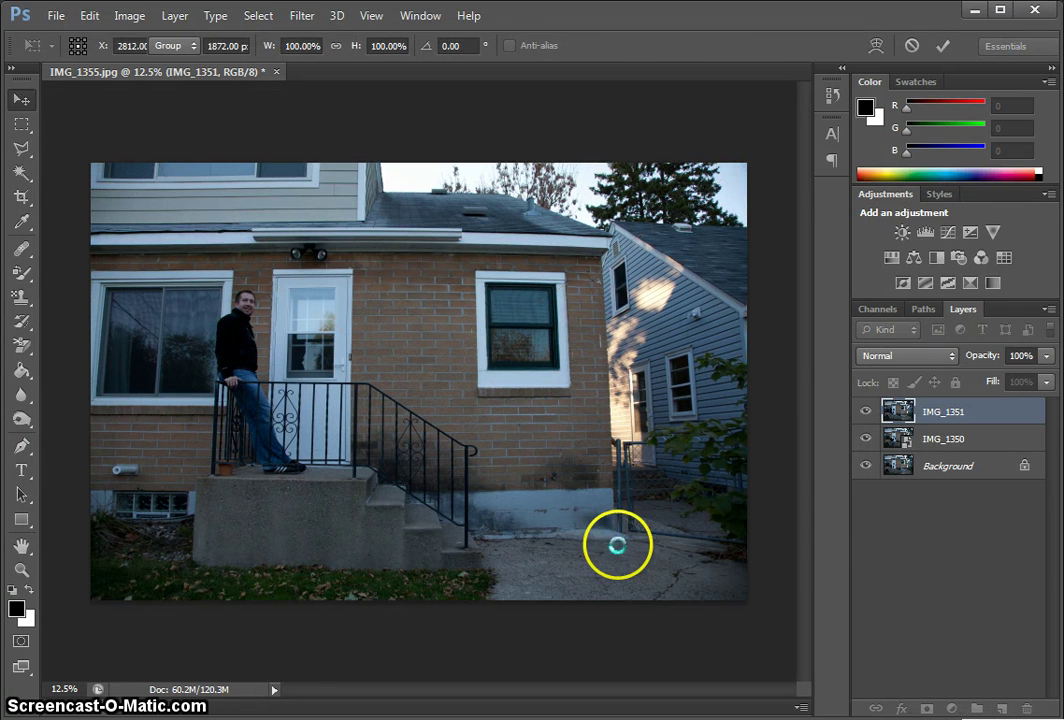
Step: Place IMG_1348 from the picture folder as the topmost layer of the document
{"action": "key", "text": "alt+Tab"}
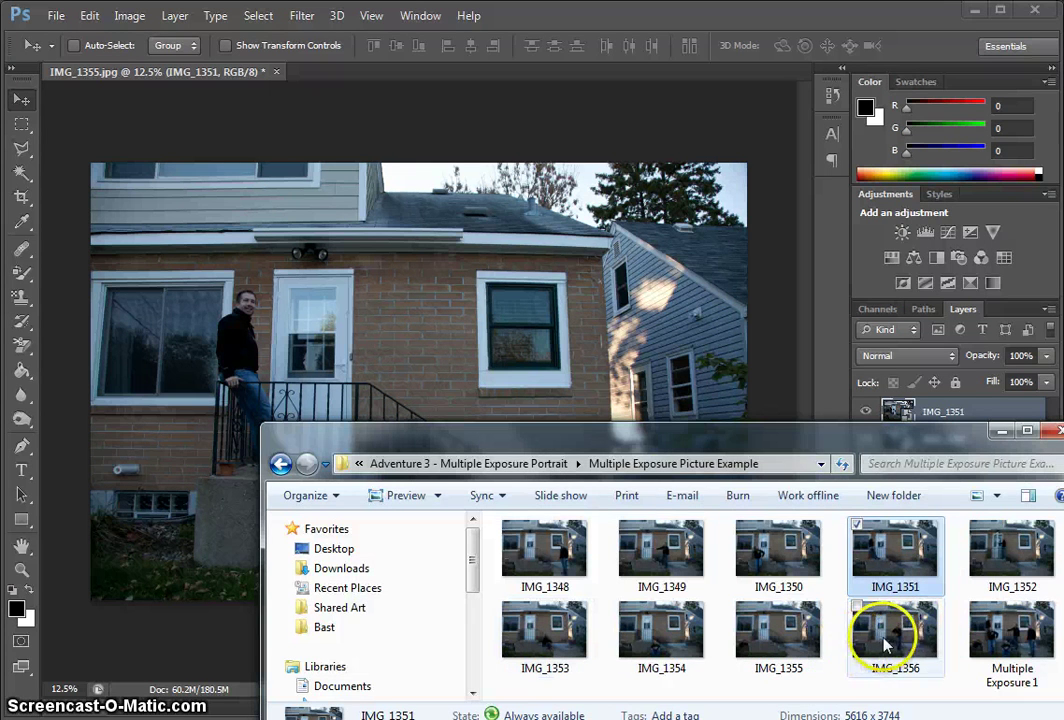
{"action": "left_click", "coordinate": [520, 365]}
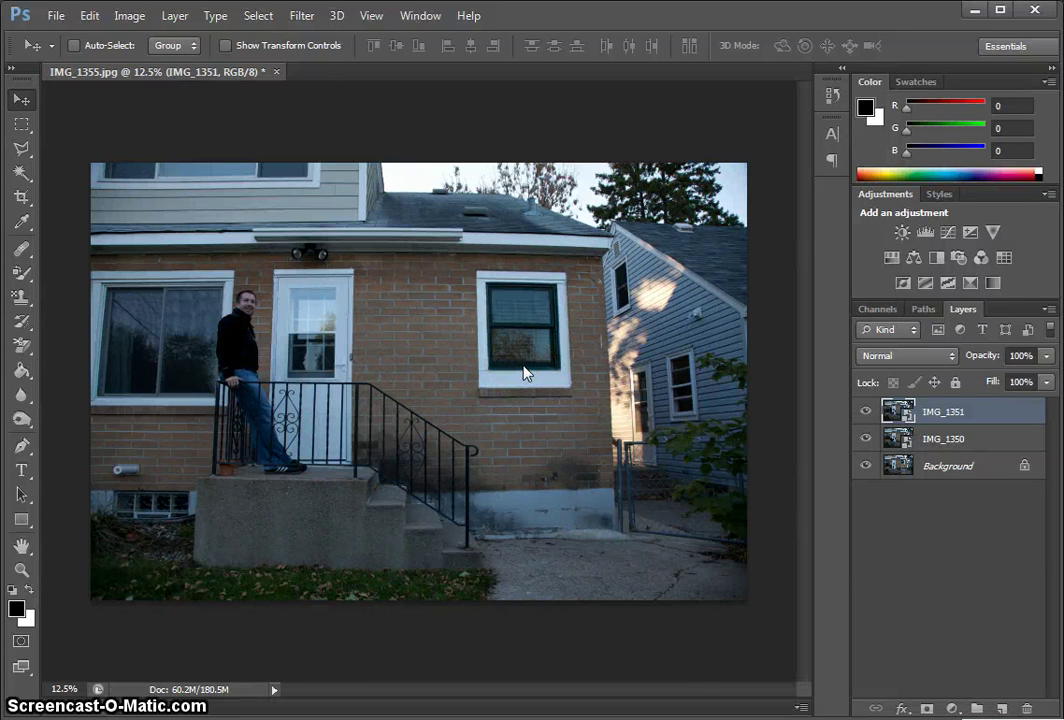
{"action": "left_click", "coordinate": [521, 402]}
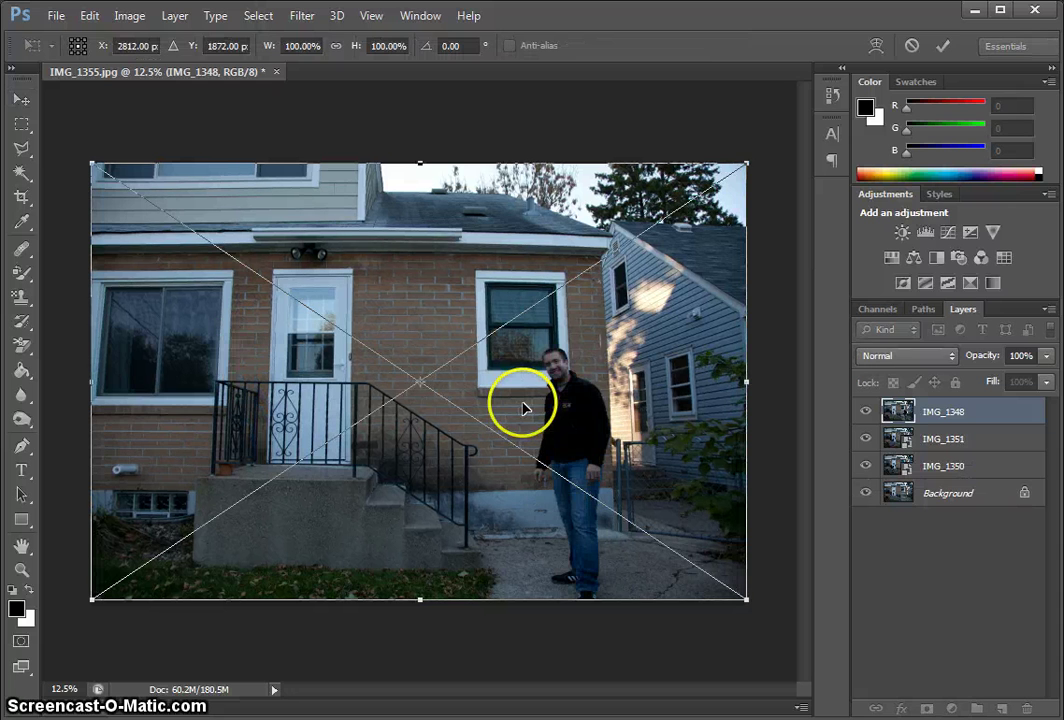
{"action": "key", "text": "Return"}
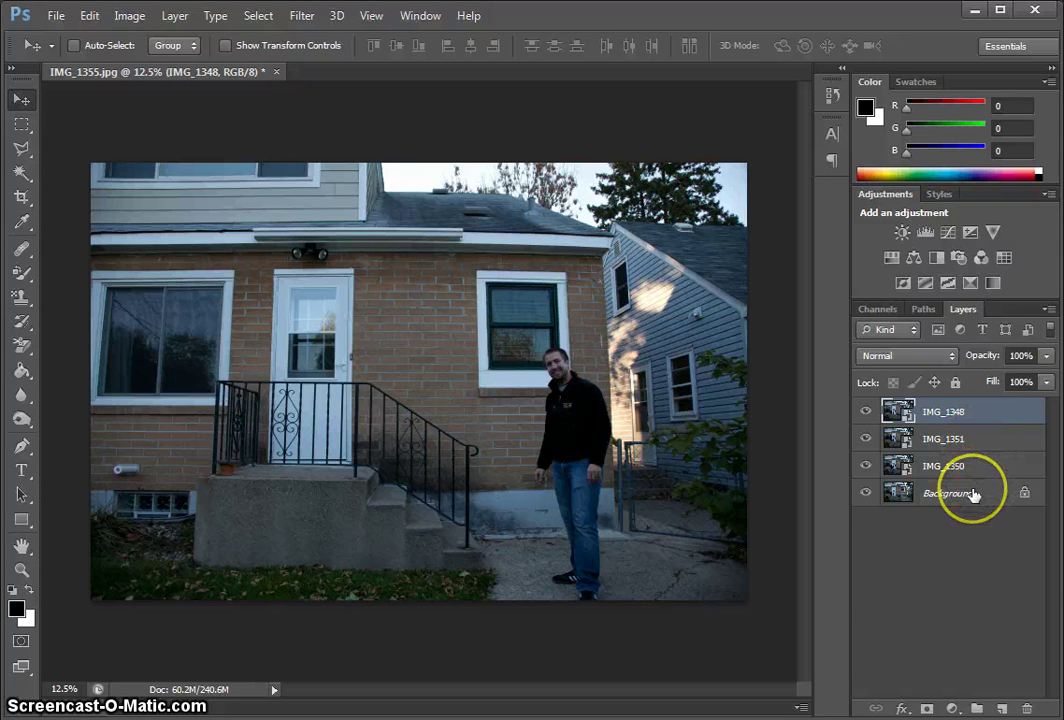
{"action": "left_click", "coordinate": [935, 494], "text": "shift"}
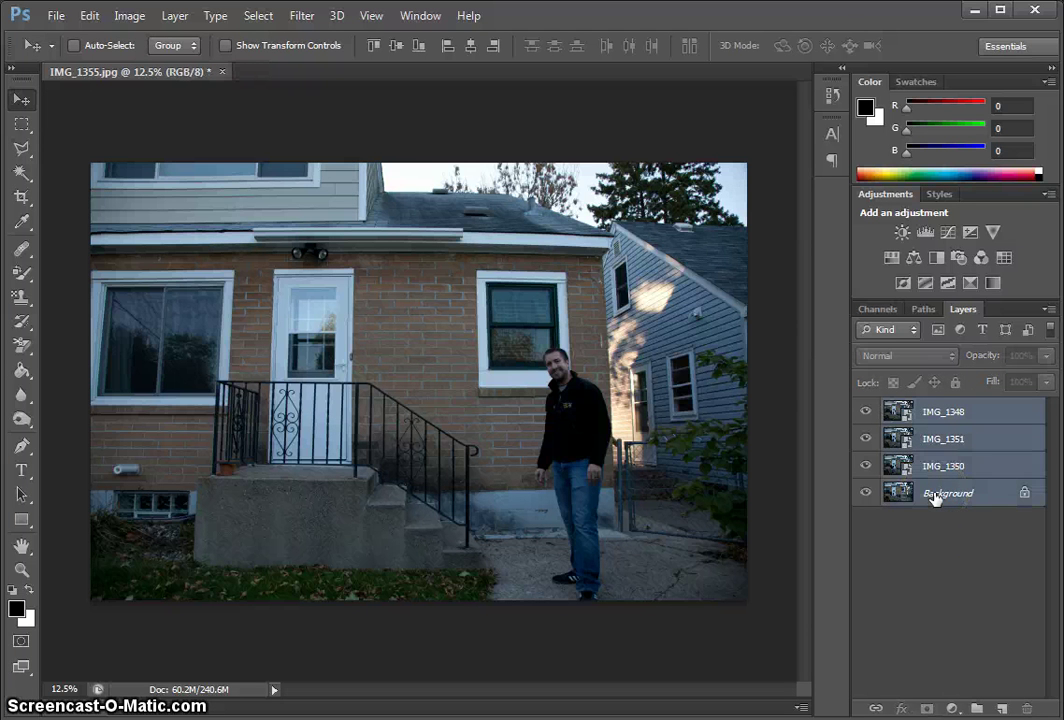
{"action": "right_click", "coordinate": [935, 495]}
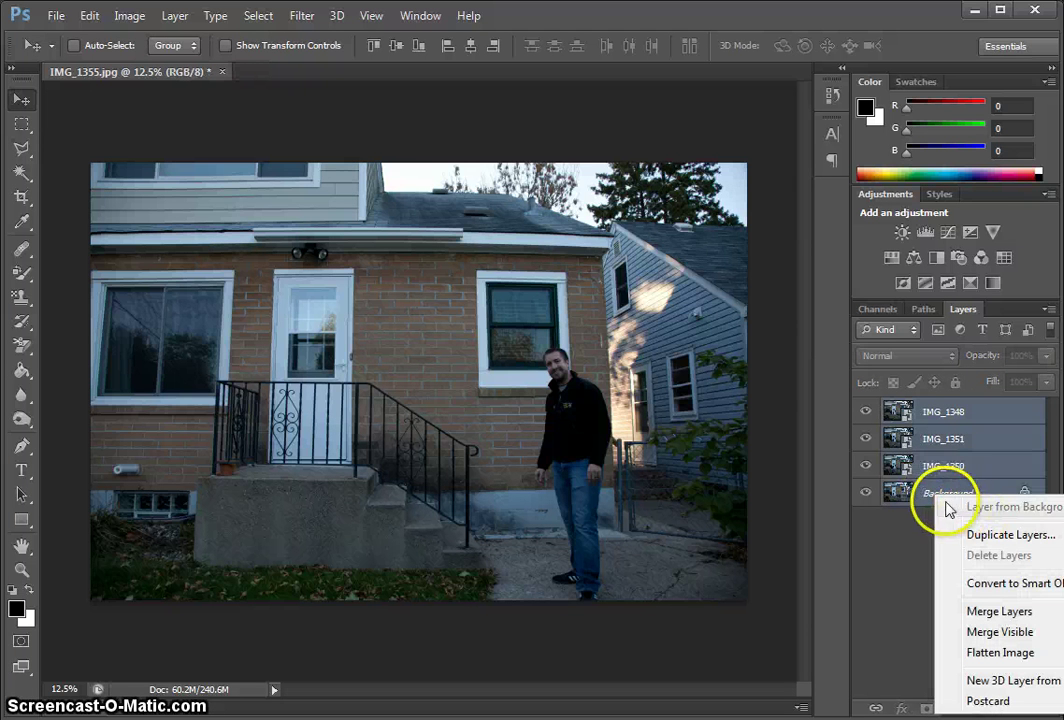
{"action": "left_click", "coordinate": [910, 541]}
Step: Convert the locked Background into a regular layer named Layer 0
{"action": "left_click", "coordinate": [1021, 494]}
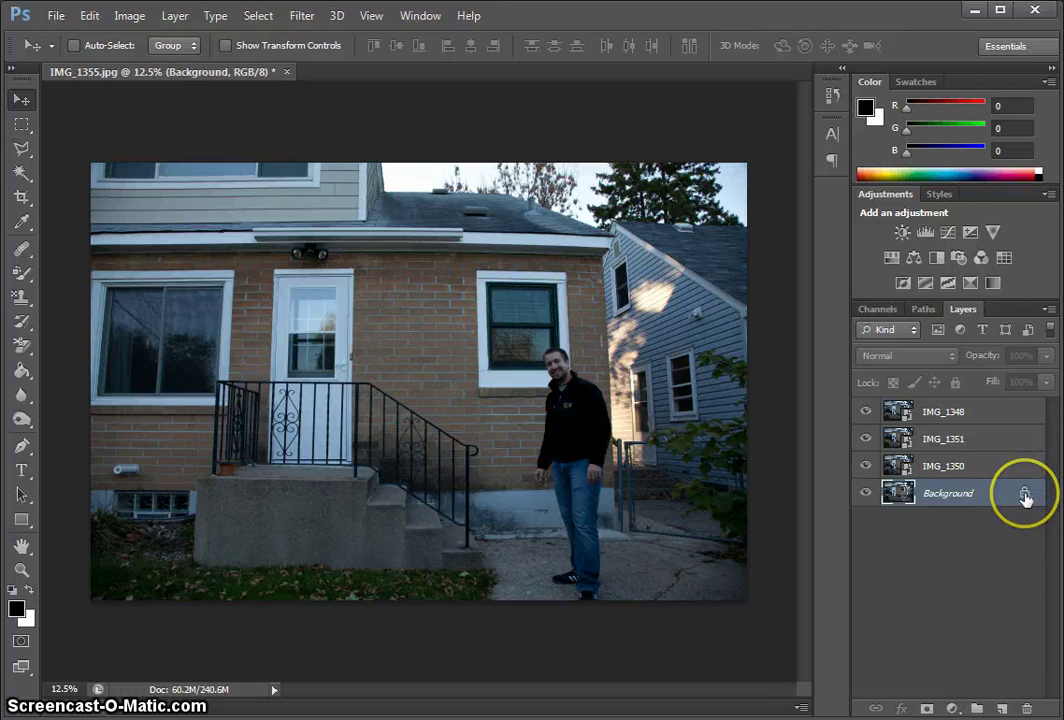
{"action": "double_click", "coordinate": [1025, 497]}
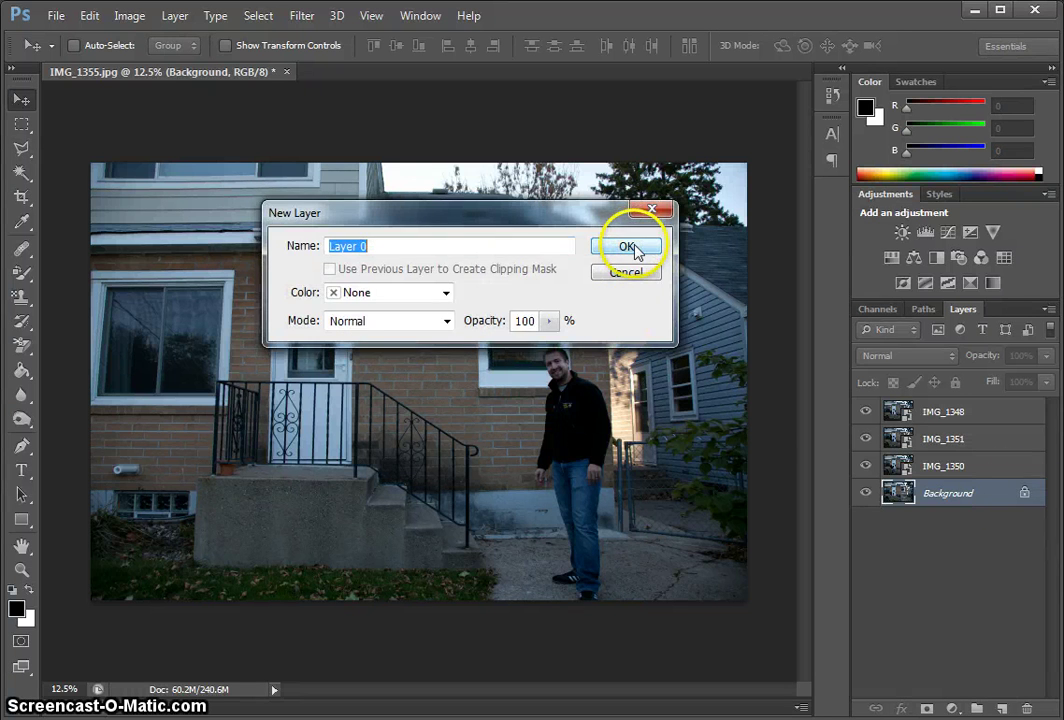
{"action": "left_click", "coordinate": [630, 249]}
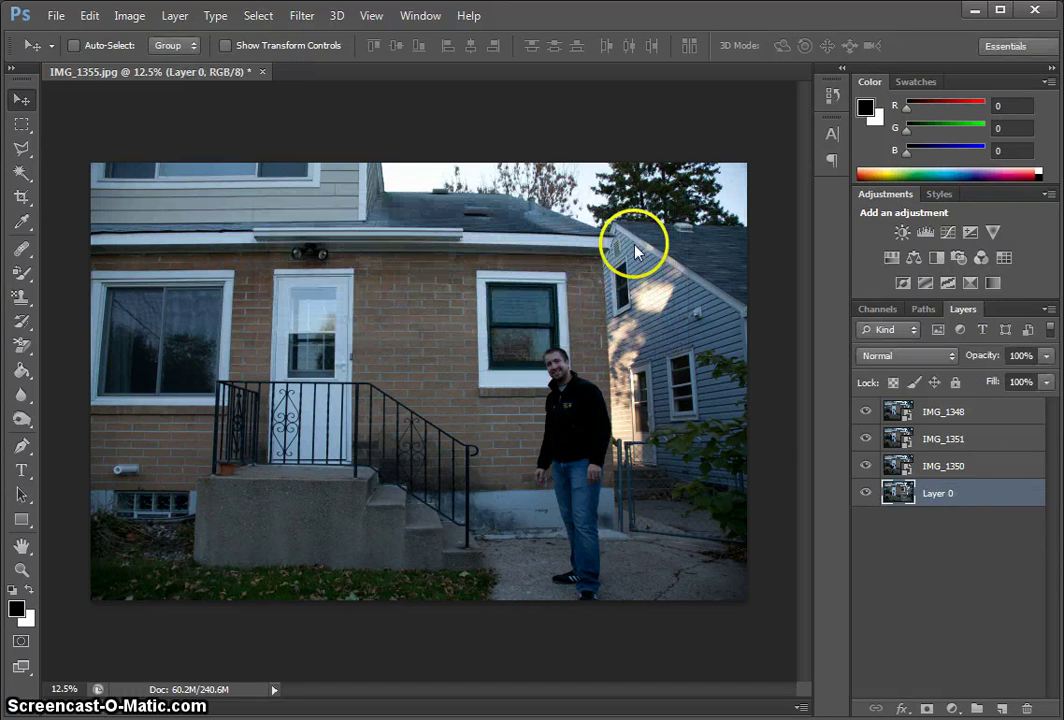
Step: Rasterize all four photo layers, from IMG_1348 down to Layer 0
{"action": "left_click", "coordinate": [952, 412], "text": "shift"}
{"action": "right_click", "coordinate": [948, 412]}
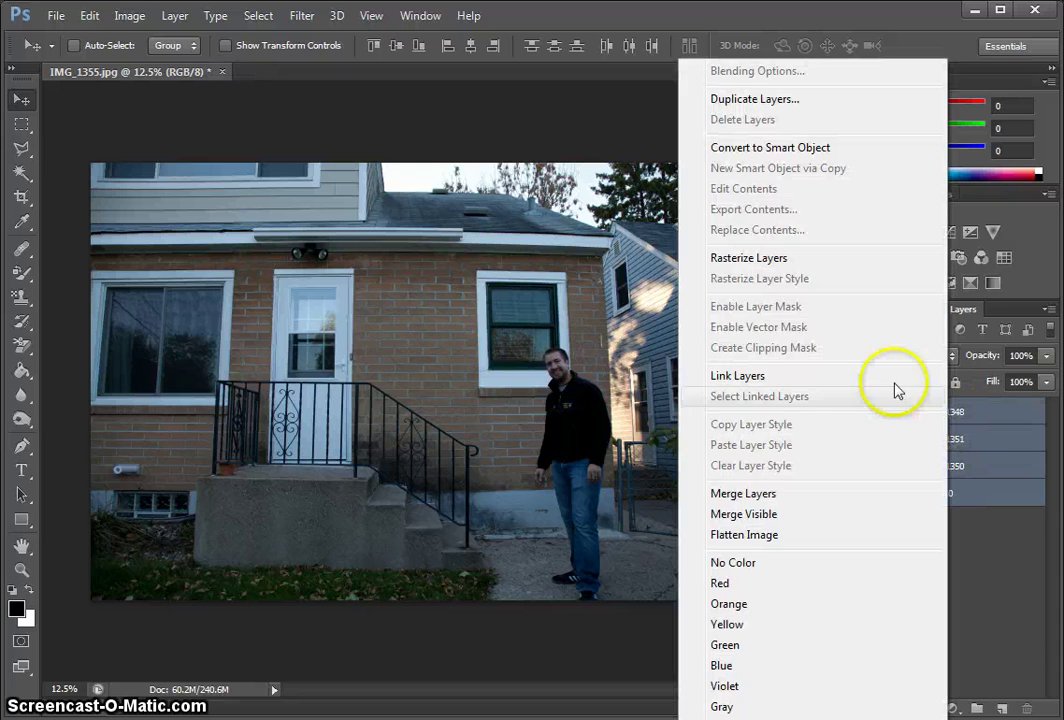
{"action": "left_click", "coordinate": [750, 260]}
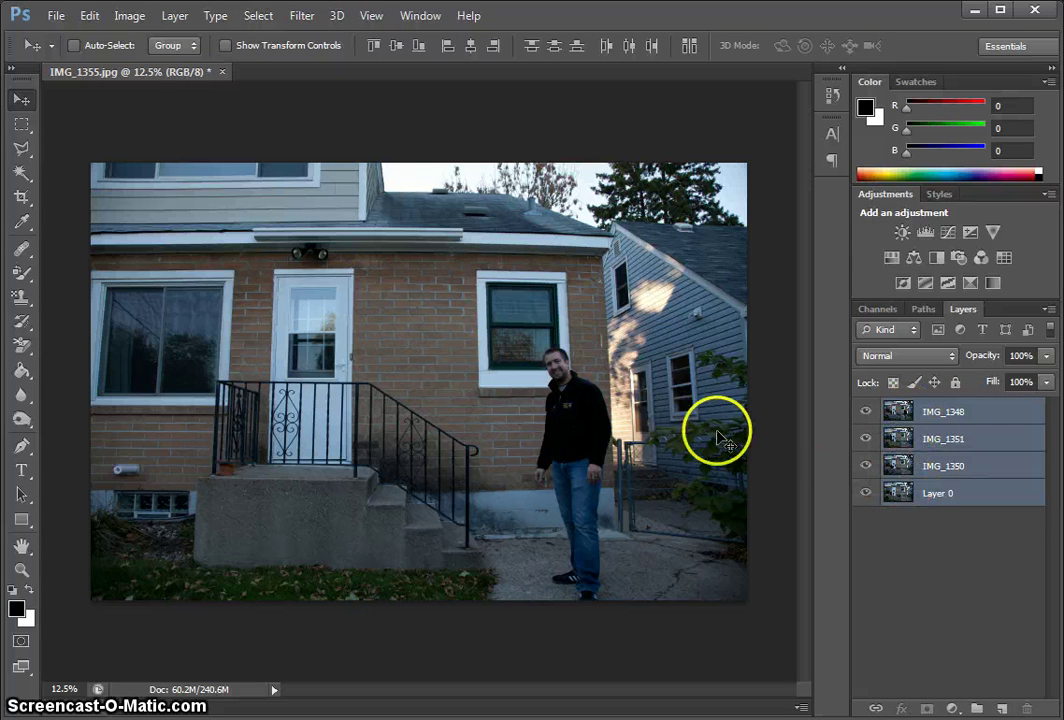
Step: Auto-align the four selected photo layers using the Auto projection
{"action": "left_click", "coordinate": [90, 16]}
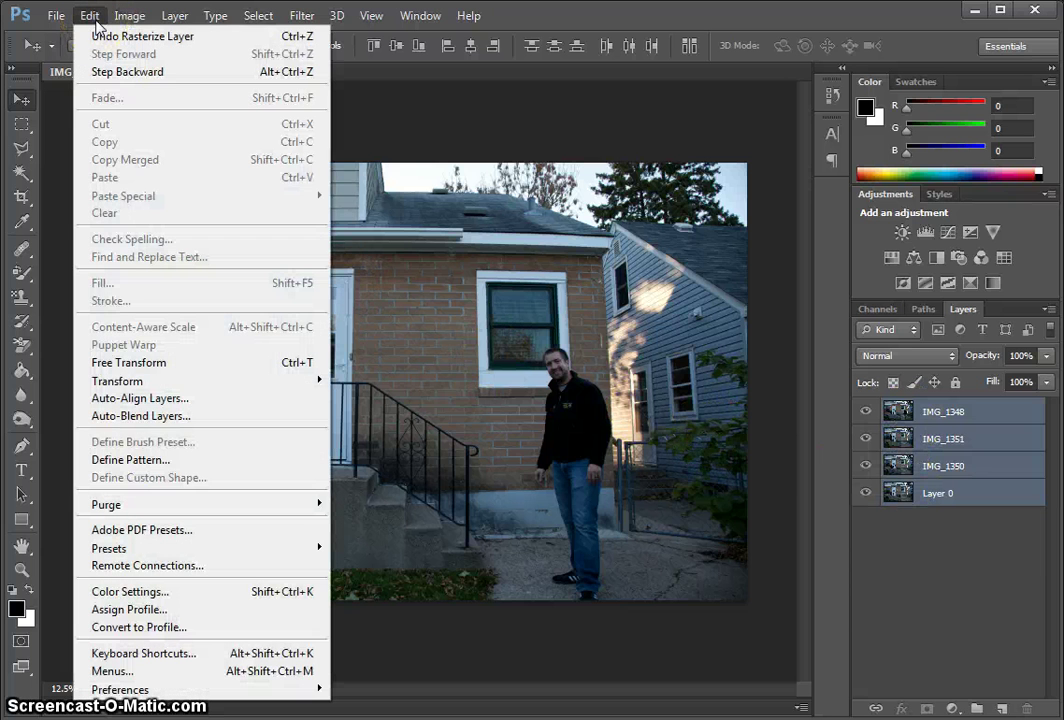
{"action": "left_click", "coordinate": [182, 404]}
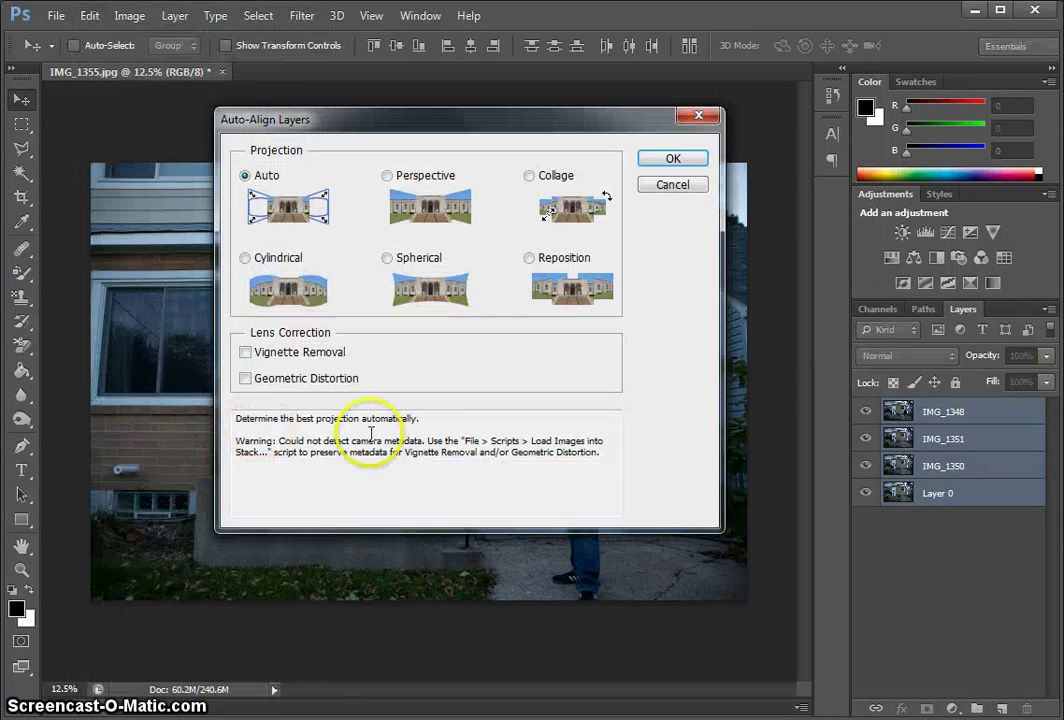
{"action": "left_click", "coordinate": [676, 160]}
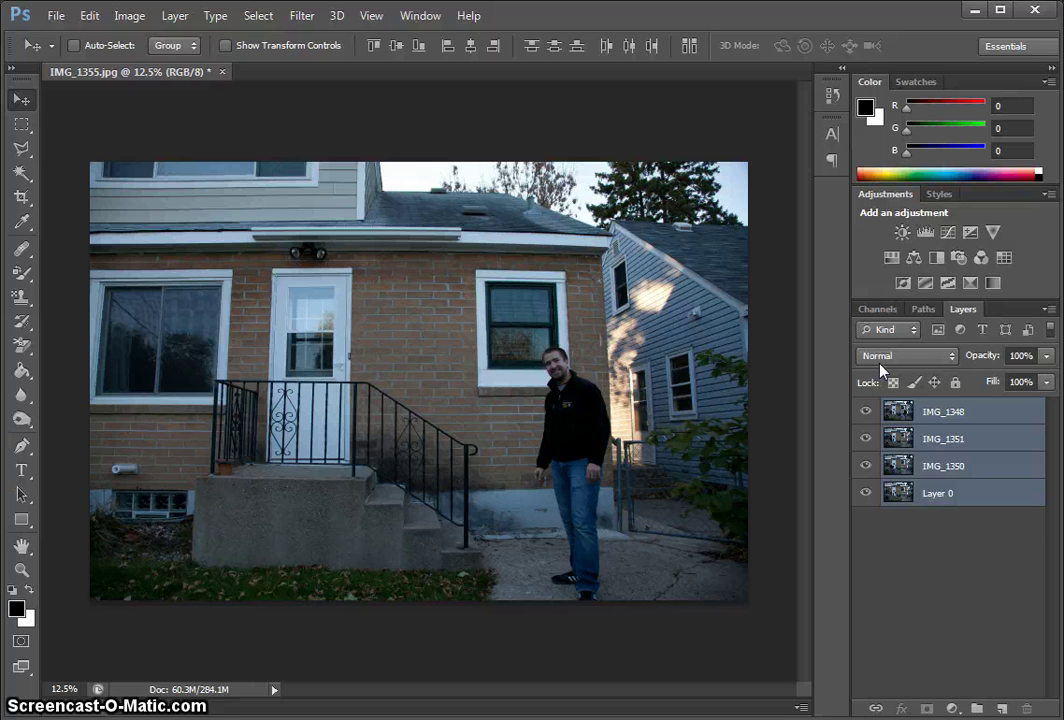
Step: Add a layer mask to the IMG_1348 layer and ready the Brush tool with black as the foreground colour
{"action": "left_click", "coordinate": [950, 416]}
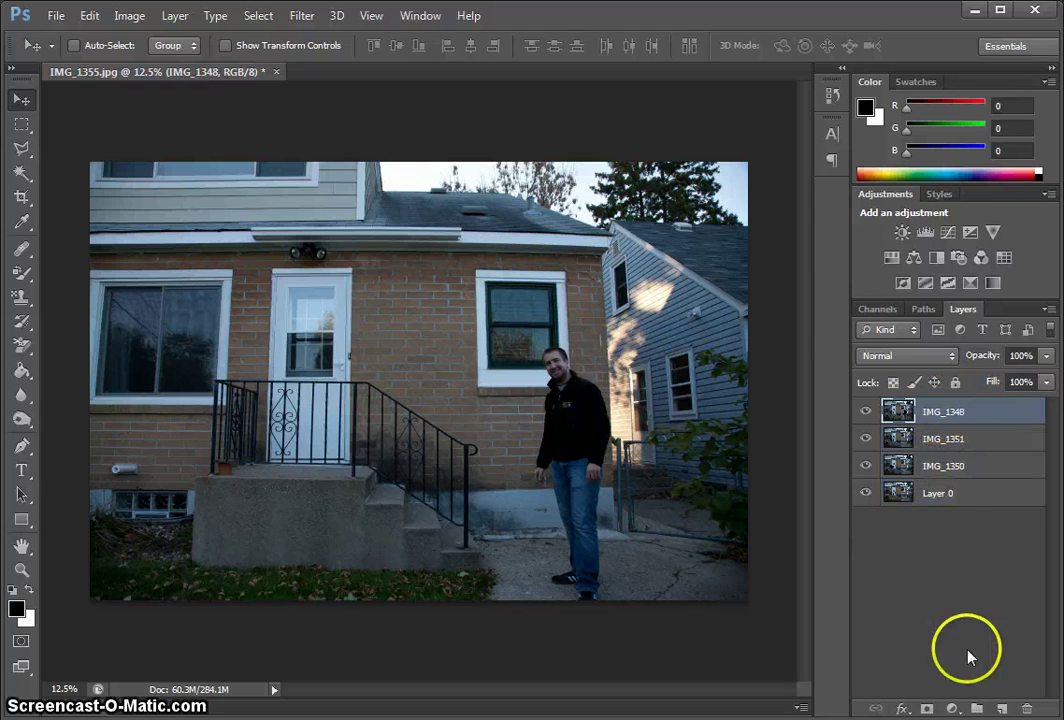
{"action": "left_click", "coordinate": [926, 708]}
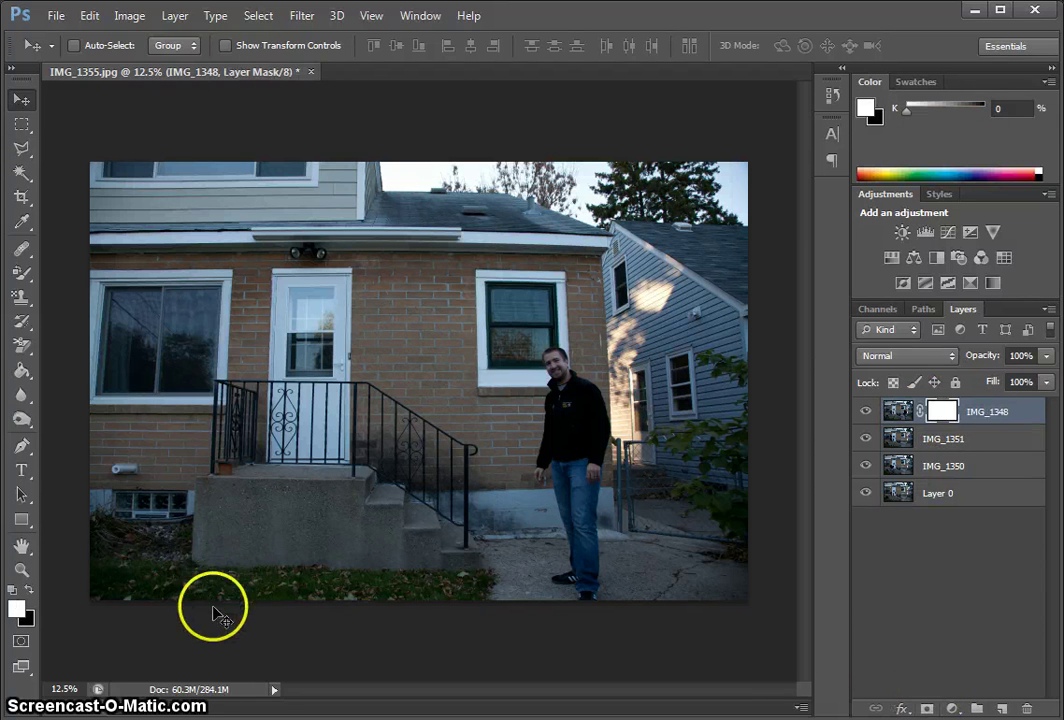
{"action": "left_click", "coordinate": [23, 282]}
{"action": "left_click", "coordinate": [79, 271]}
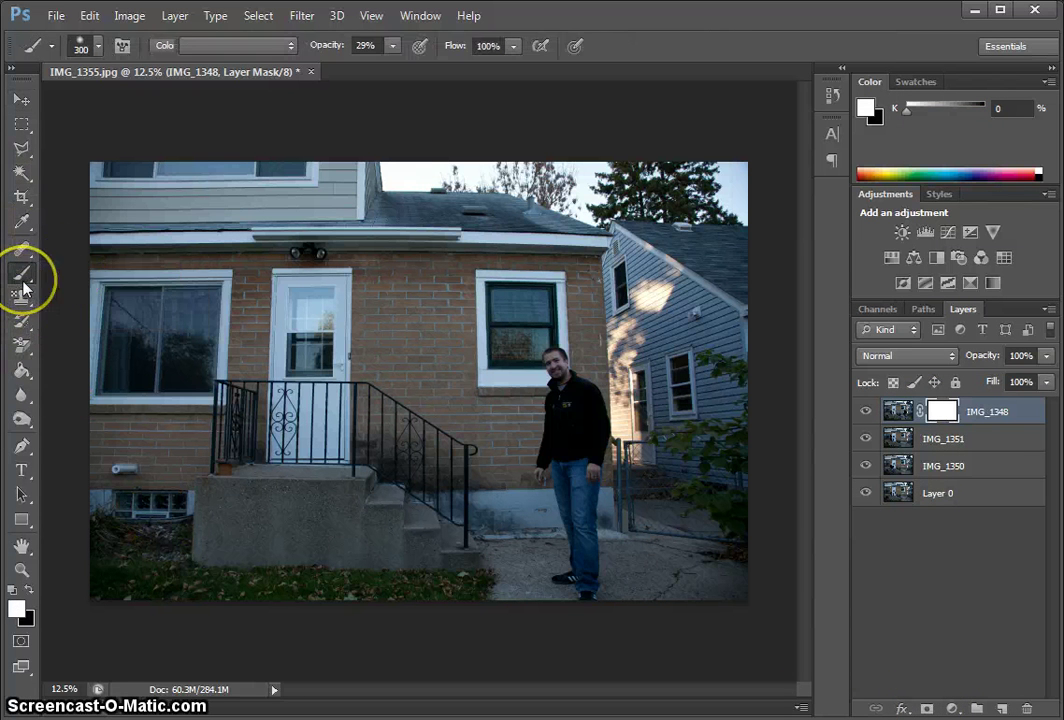
{"action": "left_click", "coordinate": [28, 590]}
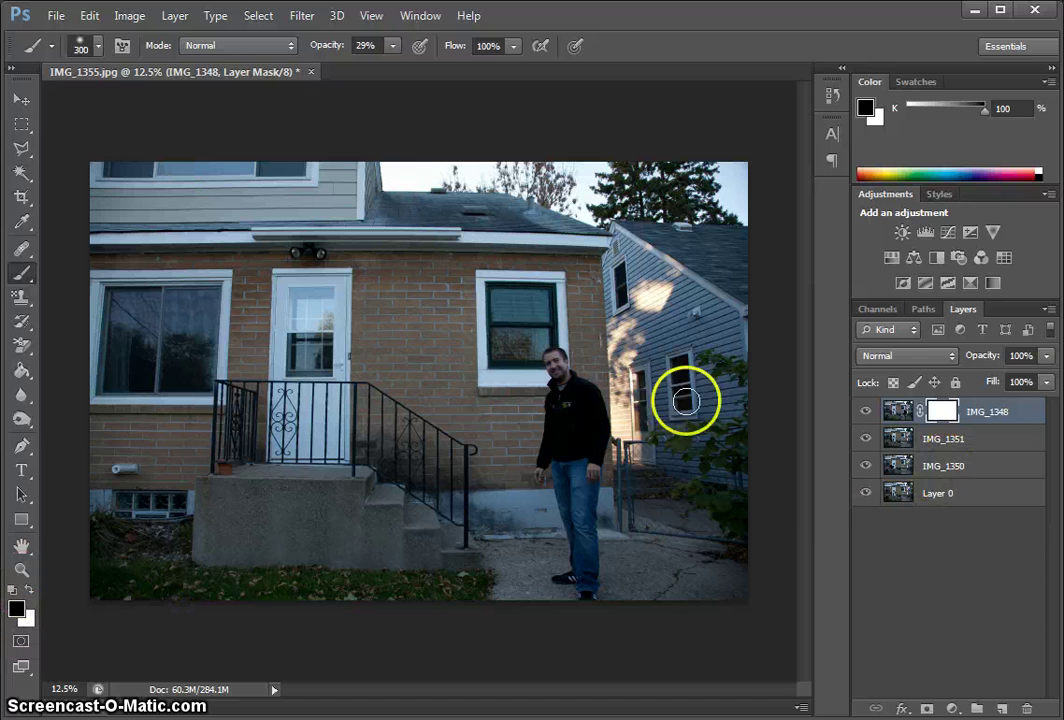
Step: With a soft 1700 px brush at 100% opacity, paint black on the IMG_1348 mask everywhere except around the standing man
{"action": "key", "text": "bracketright"}
{"action": "key", "text": "bracketright"}
{"action": "key", "text": "bracketright"}
{"action": "key", "text": "bracketright"}
{"action": "key", "text": "bracketright"}
{"action": "key", "text": "bracketright"}
{"action": "key", "text": "bracketright"}
{"action": "key", "text": "bracketright"}
{"action": "left_click", "coordinate": [395, 52]}
{"action": "left_click_drag", "start_coordinate": [399, 68], "coordinate": [458, 100]}
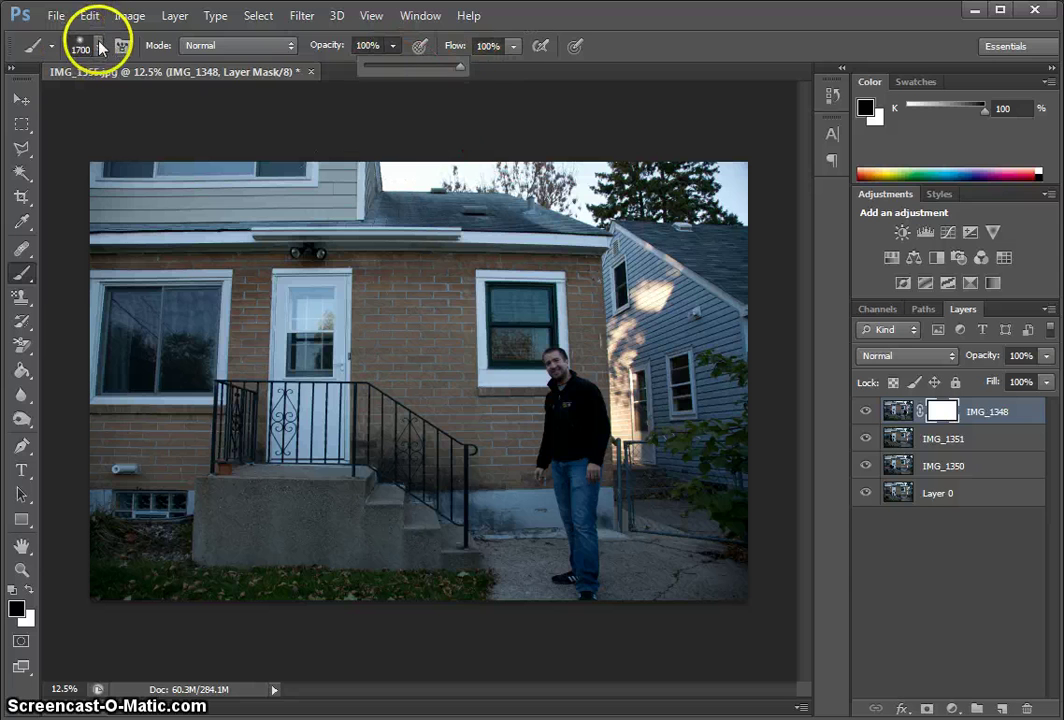
{"action": "left_click", "coordinate": [80, 45]}
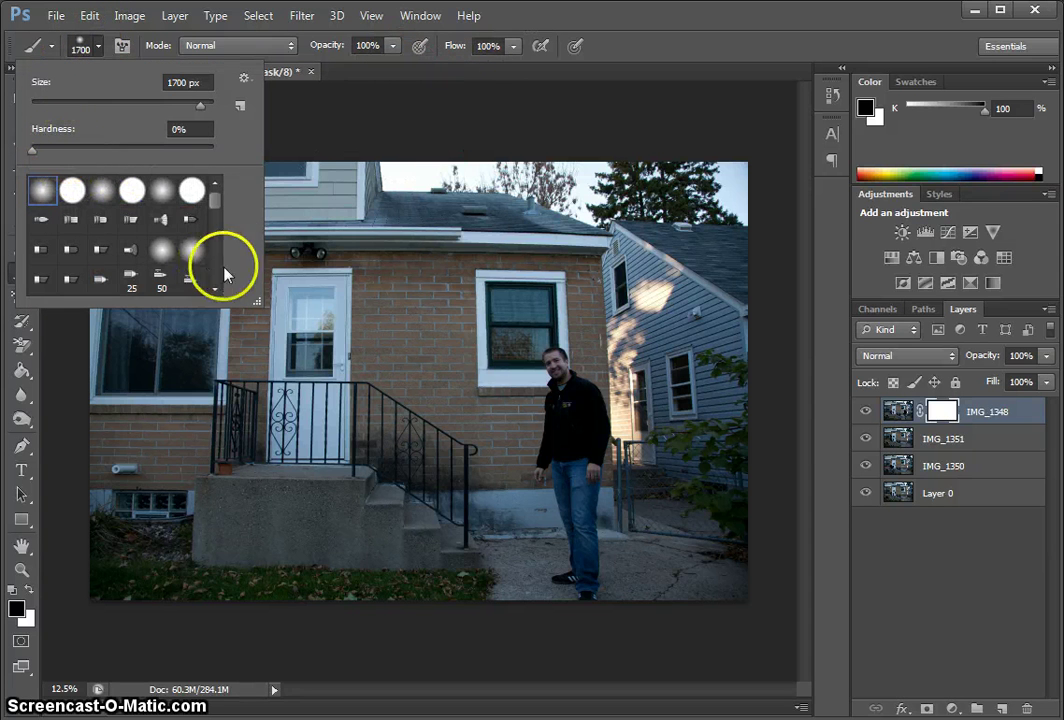
{"action": "left_click", "coordinate": [424, 222]}
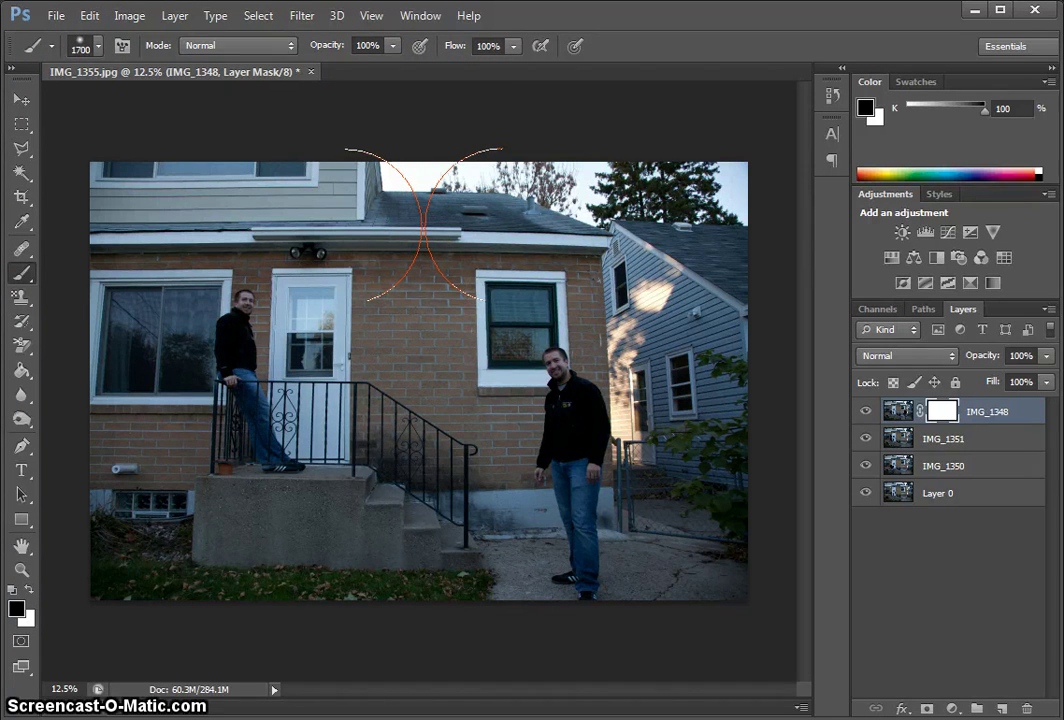
{"action": "mouse_move", "coordinate": [425, 225]}
{"action": "left_mouse_down"}
{"action": "mouse_move", "coordinate": [615, 184]}
{"action": "mouse_move", "coordinate": [783, 271]}
{"action": "mouse_move", "coordinate": [598, 198]}
{"action": "mouse_move", "coordinate": [702, 272]}
{"action": "mouse_move", "coordinate": [737, 338]}
{"action": "mouse_move", "coordinate": [742, 584]}
{"action": "mouse_move", "coordinate": [769, 332]}
{"action": "mouse_move", "coordinate": [746, 561]}
{"action": "mouse_move", "coordinate": [791, 384]}
{"action": "mouse_move", "coordinate": [788, 272]}
{"action": "mouse_move", "coordinate": [611, 158]}
{"action": "mouse_move", "coordinate": [304, 200]}
{"action": "mouse_move", "coordinate": [240, 286]}
{"action": "mouse_move", "coordinate": [234, 565]}
{"action": "mouse_move", "coordinate": [119, 166]}
{"action": "mouse_move", "coordinate": [186, 596]}
{"action": "mouse_move", "coordinate": [328, 264]}
{"action": "mouse_move", "coordinate": [398, 547]}
{"action": "mouse_move", "coordinate": [402, 372]}
{"action": "mouse_move", "coordinate": [380, 244]}
{"action": "mouse_move", "coordinate": [553, 320]}
{"action": "mouse_move", "coordinate": [605, 445]}
{"action": "left_mouse_up"}
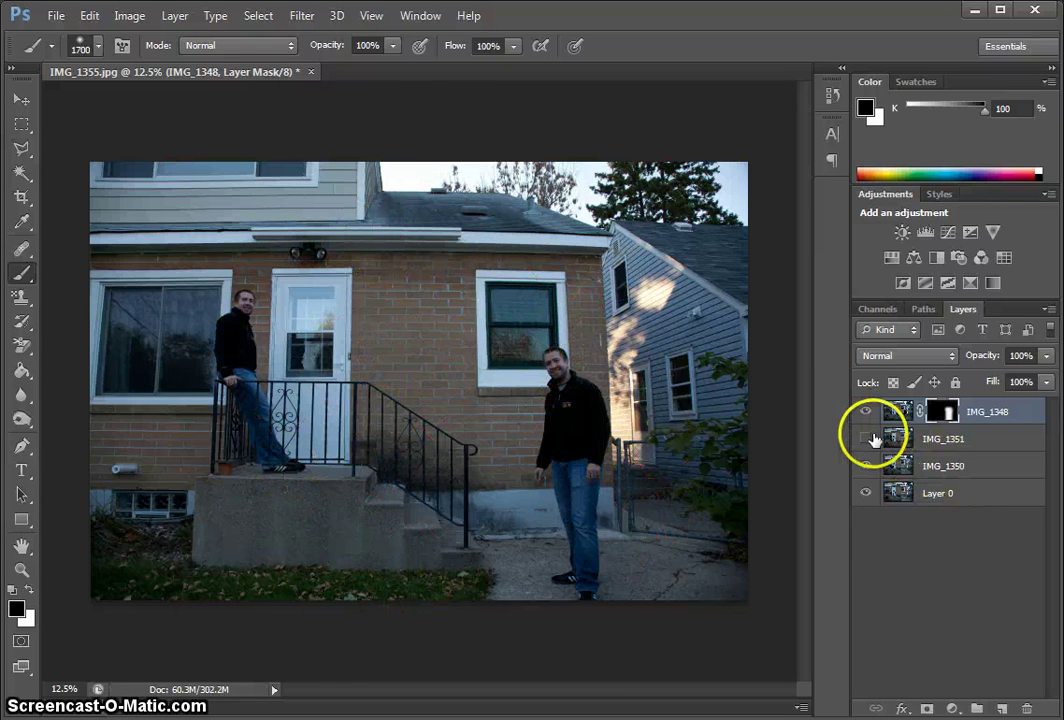
Step: Hide the IMG_1351, IMG_1350 and Layer 0 layers to inspect the masked IMG_1348 layer alone
{"action": "left_click", "coordinate": [867, 438]}
{"action": "left_click", "coordinate": [867, 465]}
{"action": "left_click", "coordinate": [866, 493]}
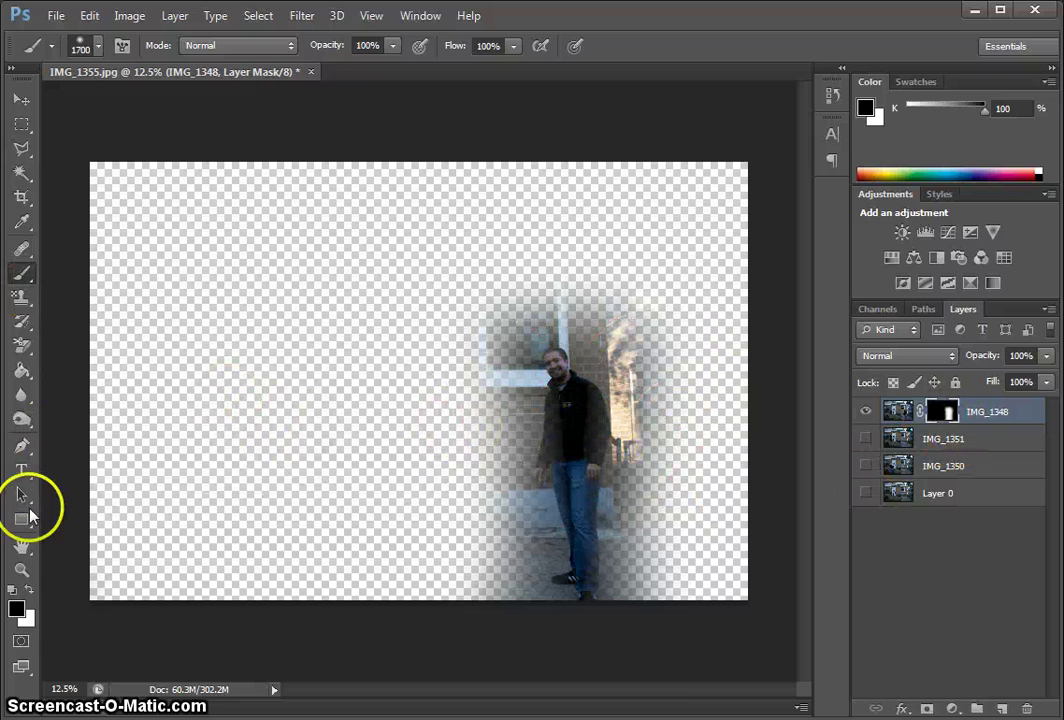
Step: Paint white with a 600 px brush on the IMG_1348 mask over the man to restore his faded parts
{"action": "left_click", "coordinate": [29, 591]}
{"action": "key", "text": "bracketleft"}
{"action": "key", "text": "bracketleft"}
{"action": "key", "text": "bracketleft"}
{"action": "key", "text": "bracketleft"}
{"action": "key", "text": "bracketleft"}
{"action": "key", "text": "bracketleft"}
{"action": "key", "text": "bracketleft"}
{"action": "key", "text": "bracketleft"}
{"action": "key", "text": "bracketleft"}
{"action": "key", "text": "bracketleft"}
{"action": "key", "text": "bracketleft"}
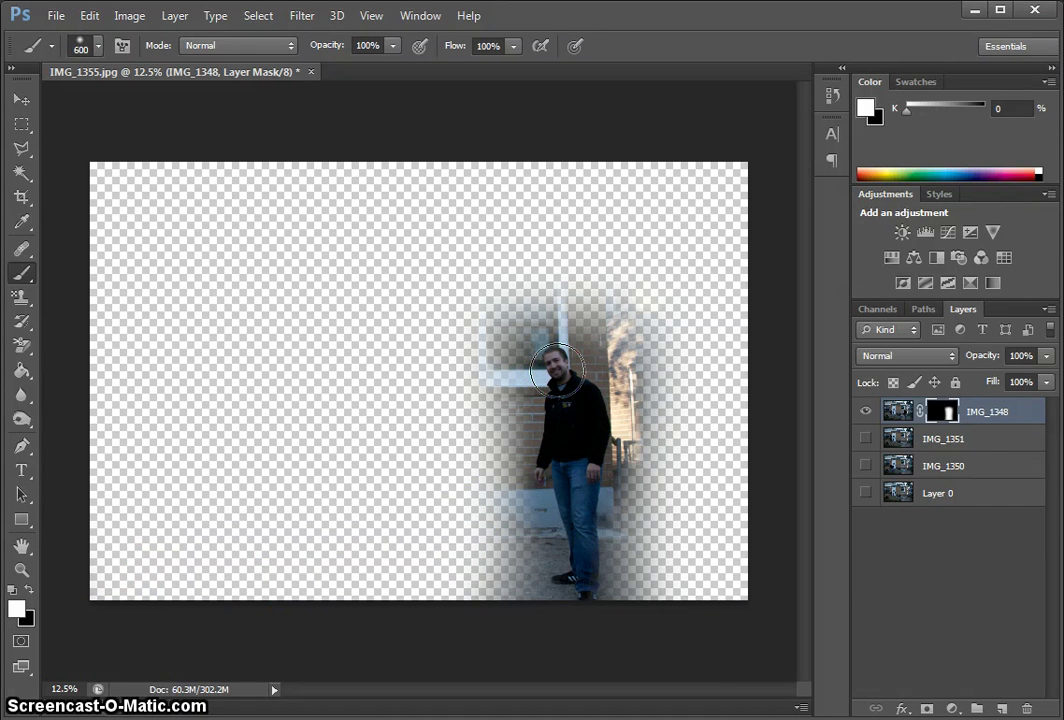
{"action": "mouse_move", "coordinate": [556, 370]}
{"action": "left_mouse_down"}
{"action": "mouse_move", "coordinate": [582, 611]}
{"action": "mouse_move", "coordinate": [563, 454]}
{"action": "mouse_move", "coordinate": [632, 506]}
{"action": "left_mouse_up"}
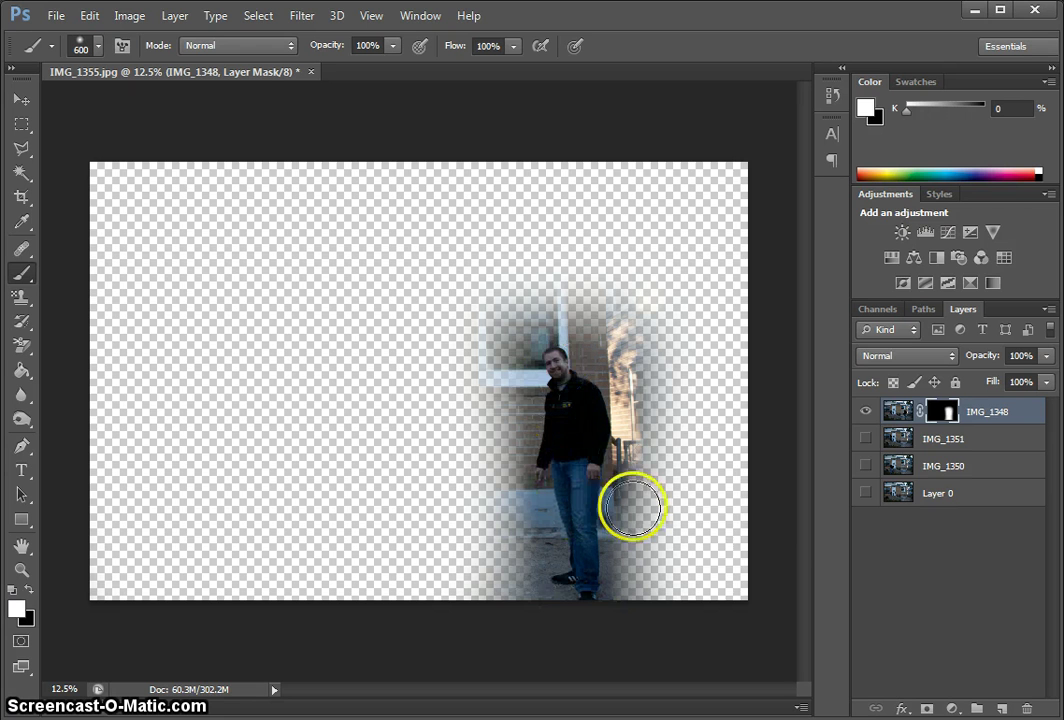
Step: Show the IMG_1351, IMG_1350 and Layer 0 layers again
{"action": "left_click", "coordinate": [865, 439]}
{"action": "left_click", "coordinate": [865, 439]}
{"action": "left_click", "coordinate": [866, 466]}
{"action": "left_click", "coordinate": [866, 493]}
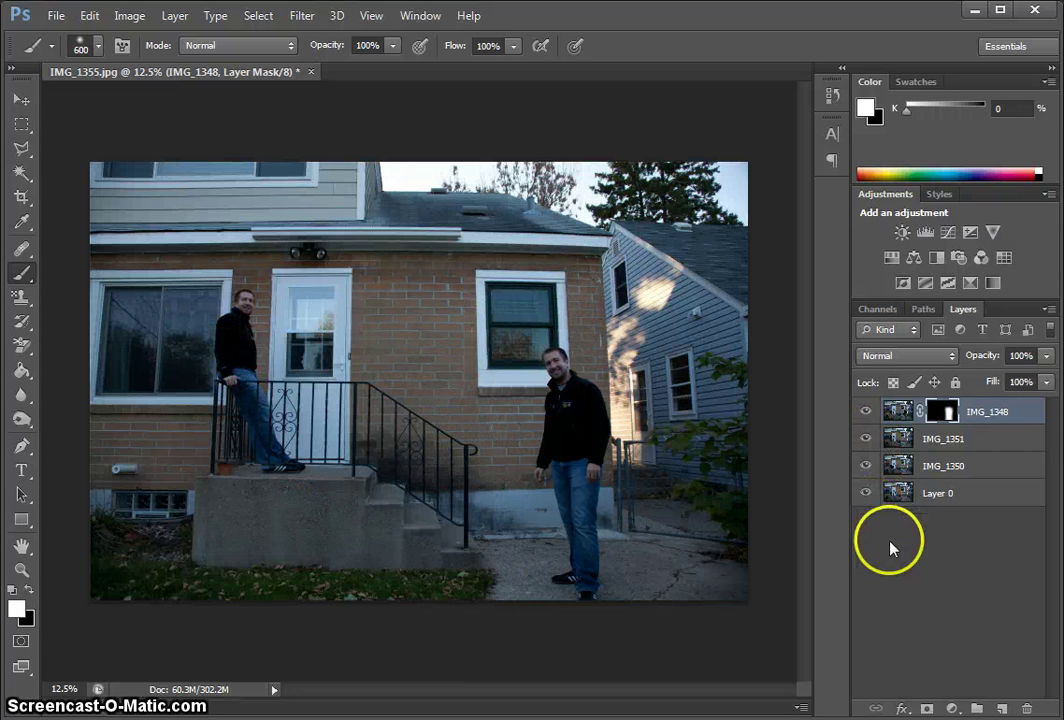
Step: Enlarge the brush to 1300 px and add a layer mask to the IMG_1351 layer
{"action": "key", "text": "bracketright"}
{"action": "key", "text": "bracketright"}
{"action": "key", "text": "bracketright"}
{"action": "key", "text": "bracketright"}
{"action": "key", "text": "bracketright"}
{"action": "key", "text": "bracketright"}
{"action": "key", "text": "bracketright"}
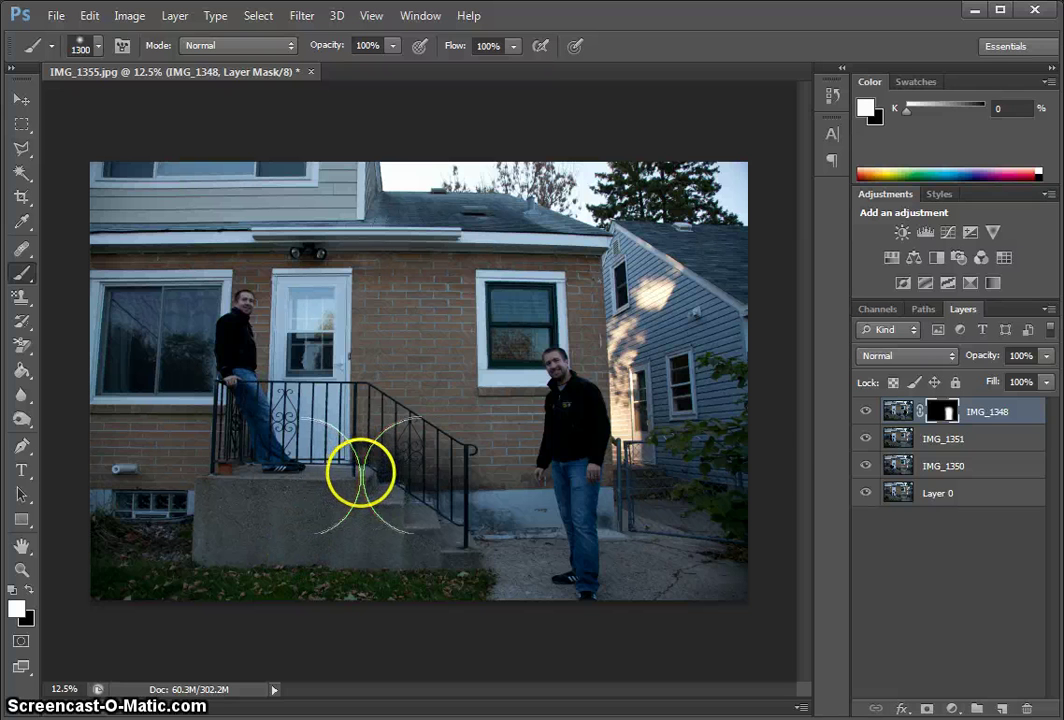
{"action": "left_click", "coordinate": [925, 440]}
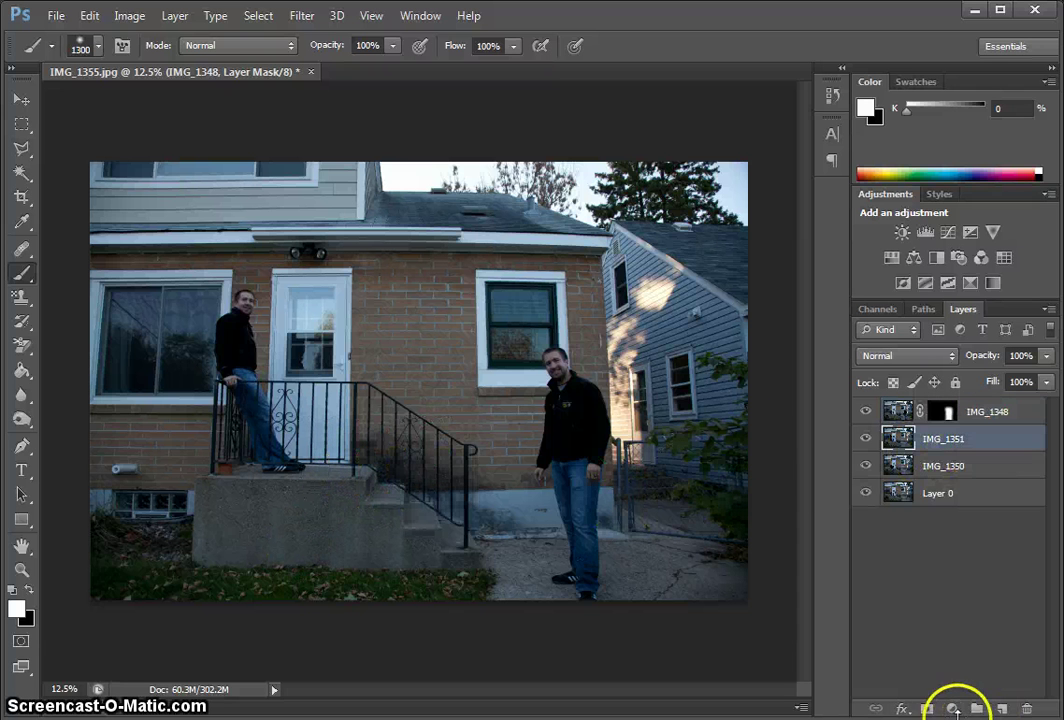
{"action": "left_click", "coordinate": [926, 708]}
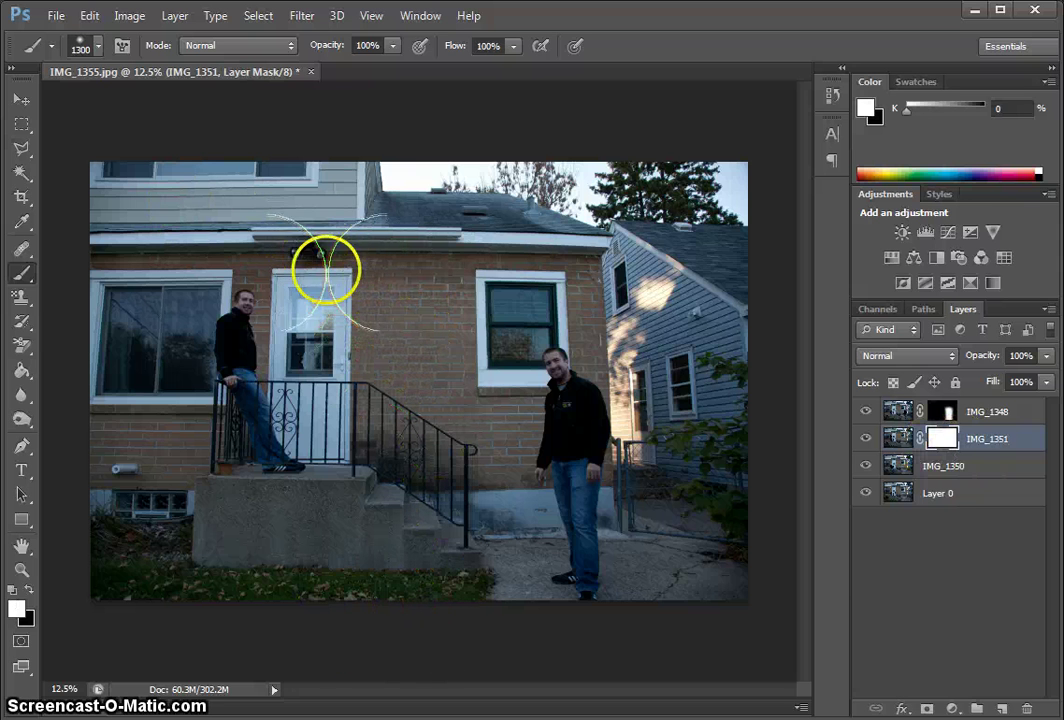
Step: With a large soft black brush, paint over the IMG_1351 mask everywhere except around the man on the porch
{"action": "key", "text": "bracketright"}
{"action": "key", "text": "bracketright"}
{"action": "key", "text": "bracketright"}
{"action": "key", "text": "bracketright"}
{"action": "key", "text": "bracketright"}
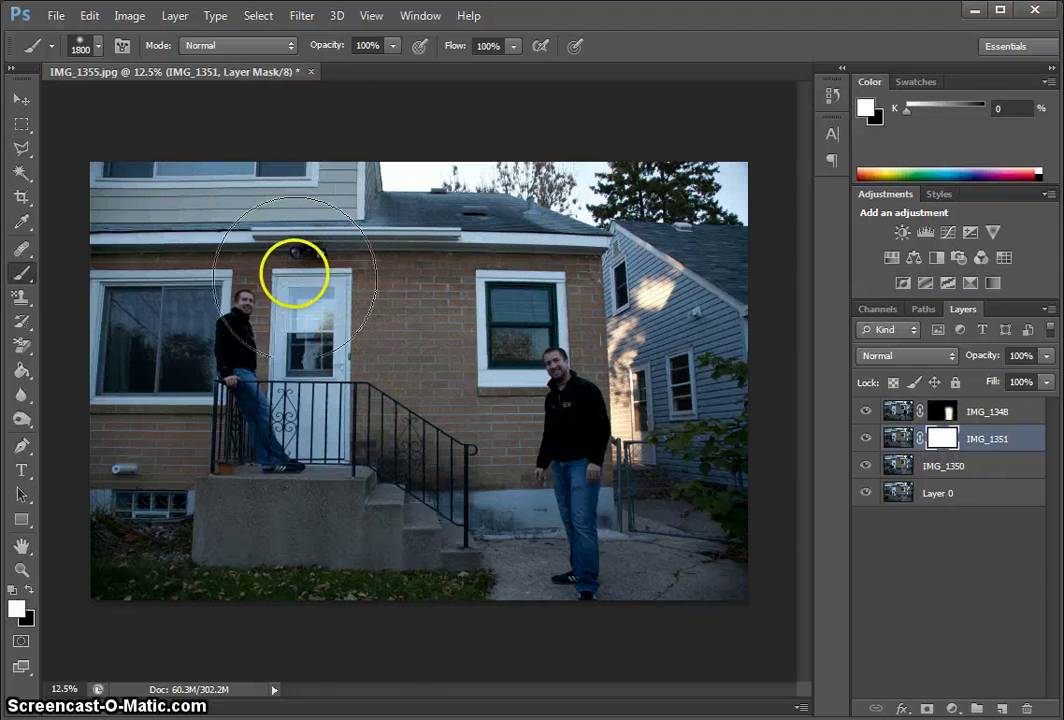
{"action": "left_click", "coordinate": [28, 589]}
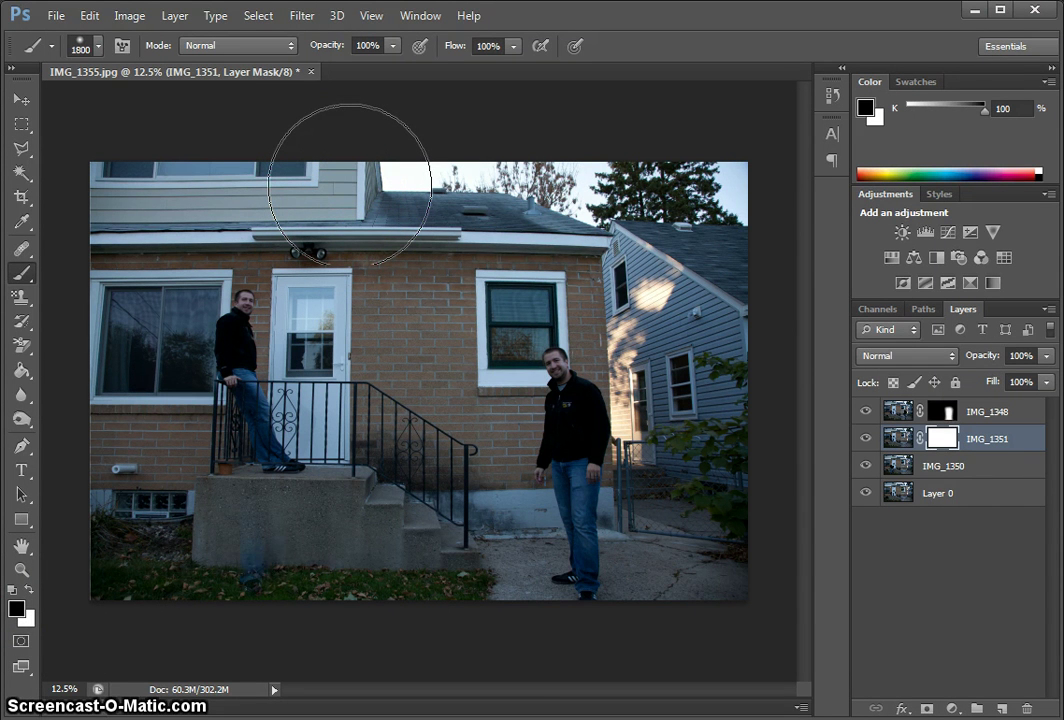
{"action": "key", "text": "bracketleft"}
{"action": "key", "text": "bracketleft"}
{"action": "key", "text": "bracketleft"}
{"action": "key", "text": "bracketleft"}
{"action": "mouse_move", "coordinate": [550, 625]}
{"action": "left_mouse_down"}
{"action": "mouse_move", "coordinate": [582, 570]}
{"action": "mouse_move", "coordinate": [261, 506]}
{"action": "left_mouse_up"}
Step: Paint black with a 300 px brush on the IMG_1351 mask to reveal the man standing in front of the porch
{"action": "key", "text": "bracketleft"}
{"action": "key", "text": "bracketleft"}
{"action": "key", "text": "bracketleft"}
{"action": "key", "text": "bracketleft"}
{"action": "key", "text": "bracketleft"}
{"action": "key", "text": "bracketleft"}
{"action": "key", "text": "bracketleft"}
{"action": "key", "text": "bracketleft"}
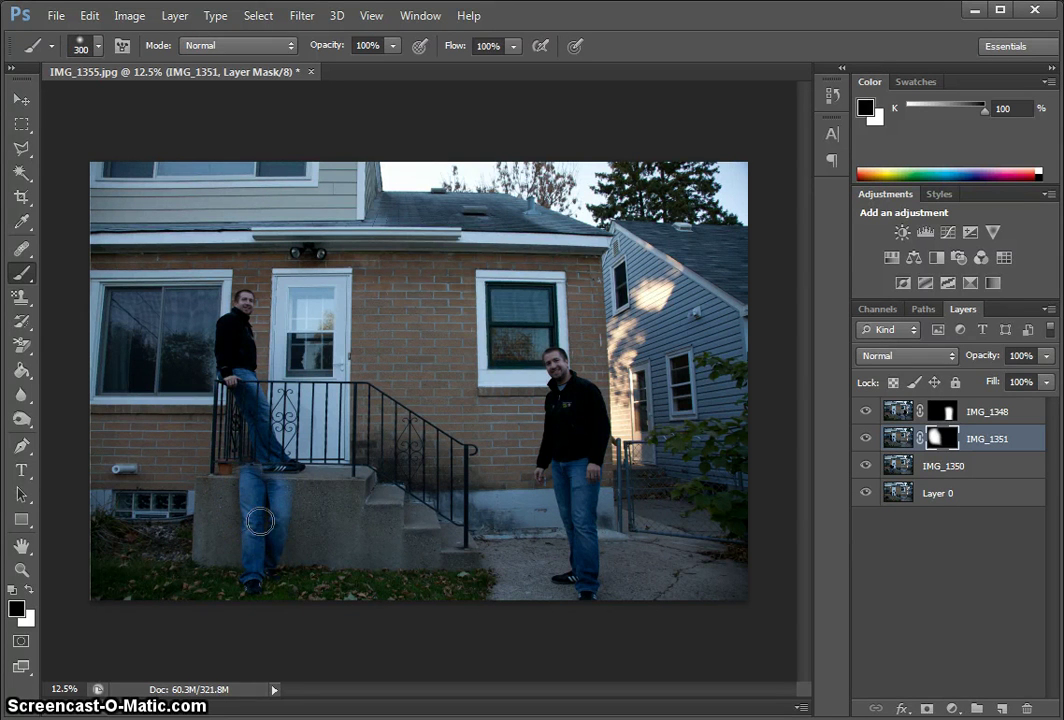
{"action": "mouse_move", "coordinate": [263, 565]}
{"action": "left_mouse_down"}
{"action": "mouse_move", "coordinate": [280, 506]}
{"action": "mouse_move", "coordinate": [272, 517]}
{"action": "mouse_move", "coordinate": [300, 509]}
{"action": "mouse_move", "coordinate": [275, 554]}
{"action": "mouse_move", "coordinate": [252, 430]}
{"action": "left_mouse_up"}
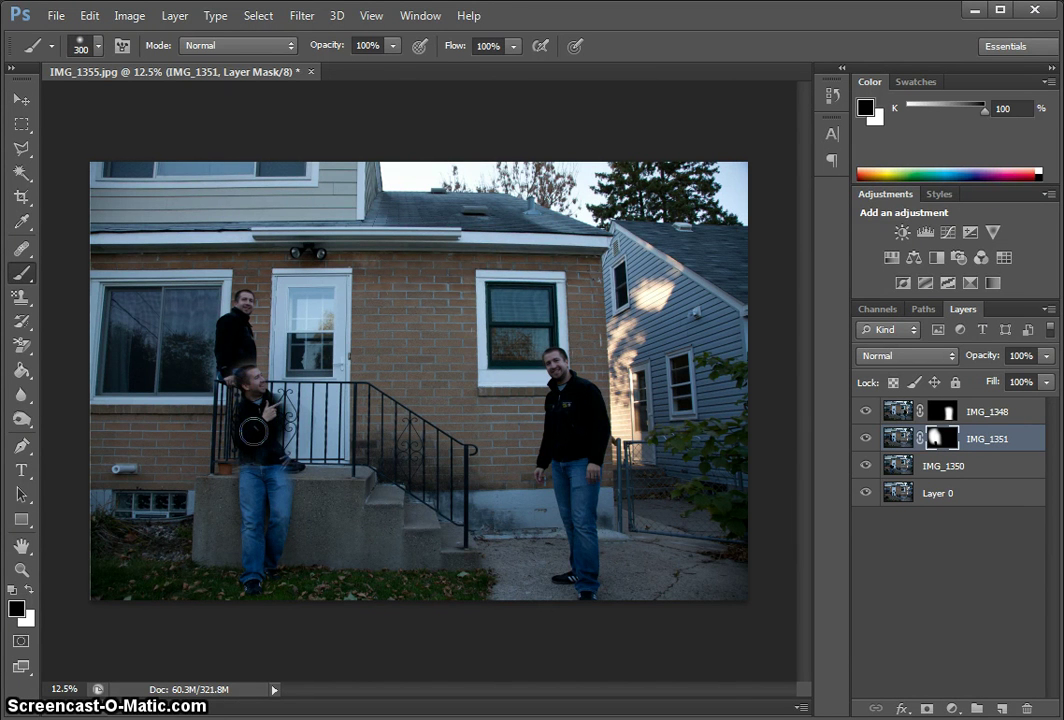
{"action": "mouse_move", "coordinate": [253, 431]}
{"action": "left_mouse_down"}
{"action": "mouse_move", "coordinate": [247, 397]}
{"action": "mouse_move", "coordinate": [247, 506]}
{"action": "mouse_move", "coordinate": [265, 394]}
{"action": "mouse_move", "coordinate": [287, 458]}
{"action": "mouse_move", "coordinate": [316, 475]}
{"action": "mouse_move", "coordinate": [466, 430]}
{"action": "left_mouse_up"}
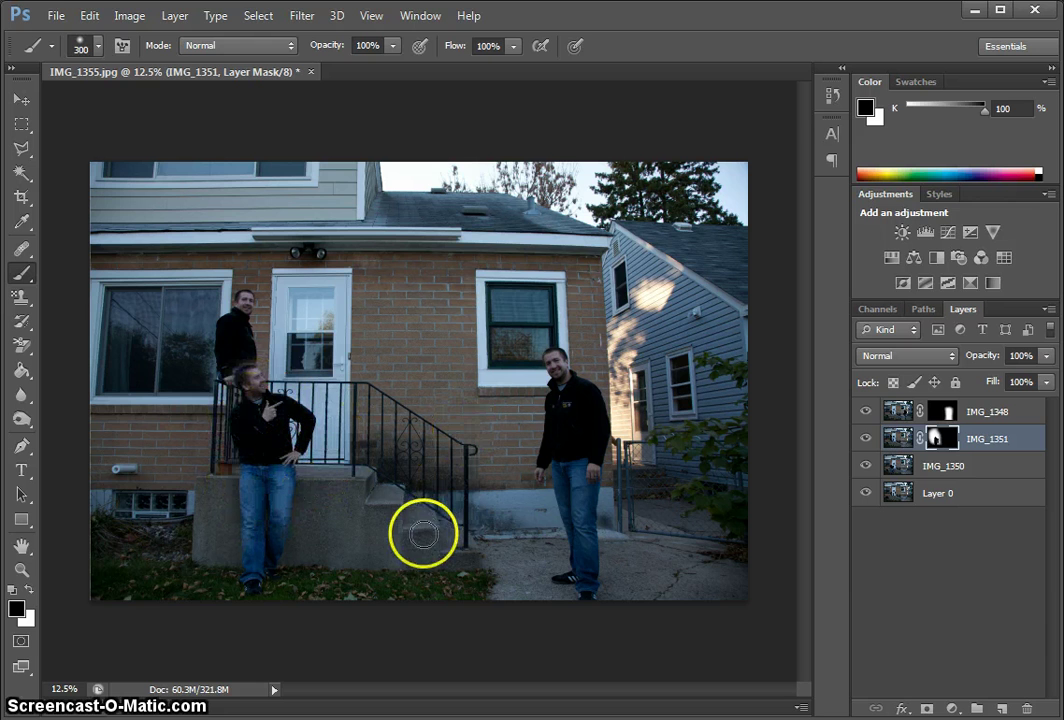
Step: Set the brush hardness to 56% and reduce its size to 100 px for detail work where the two men overlap
{"action": "key", "text": "ctrl+plus"}
{"action": "key", "text": "ctrl+plus"}
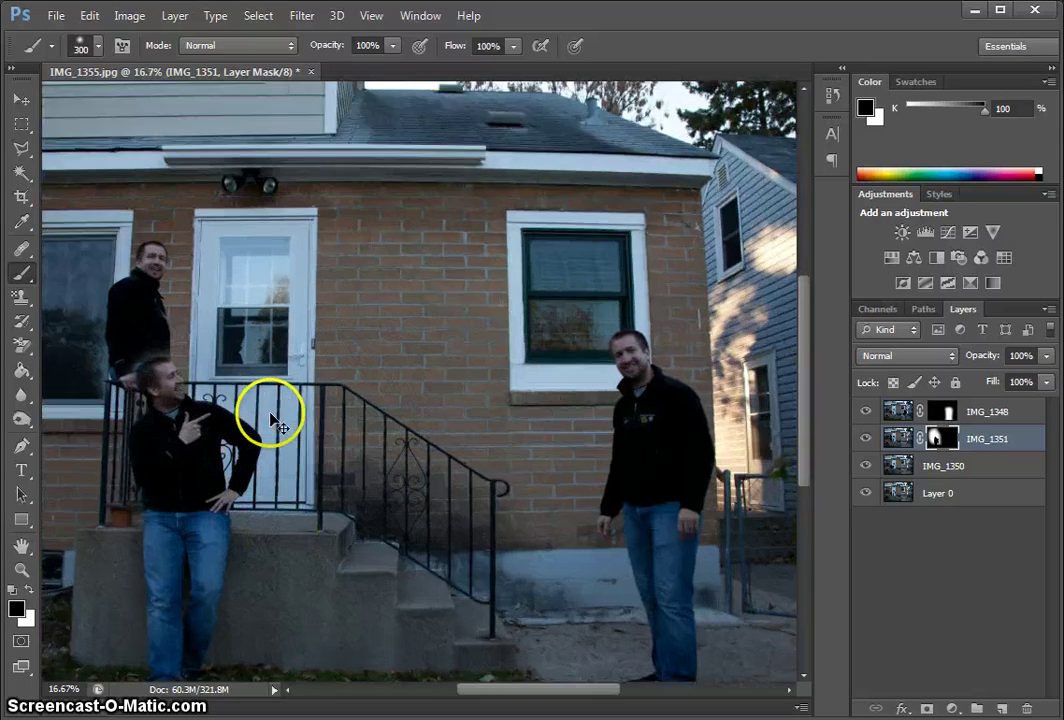
{"action": "left_click_drag", "start_coordinate": [190, 508], "coordinate": [436, 443]}
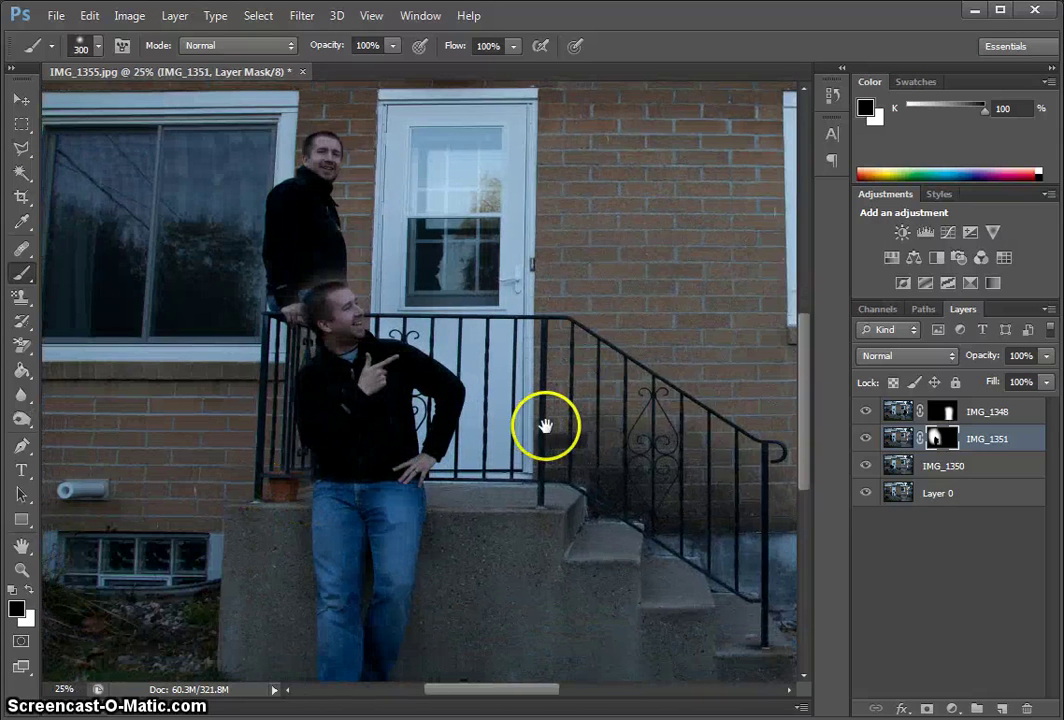
{"action": "left_click_drag", "start_coordinate": [551, 428], "coordinate": [557, 429]}
{"action": "key", "text": "ctrl+plus"}
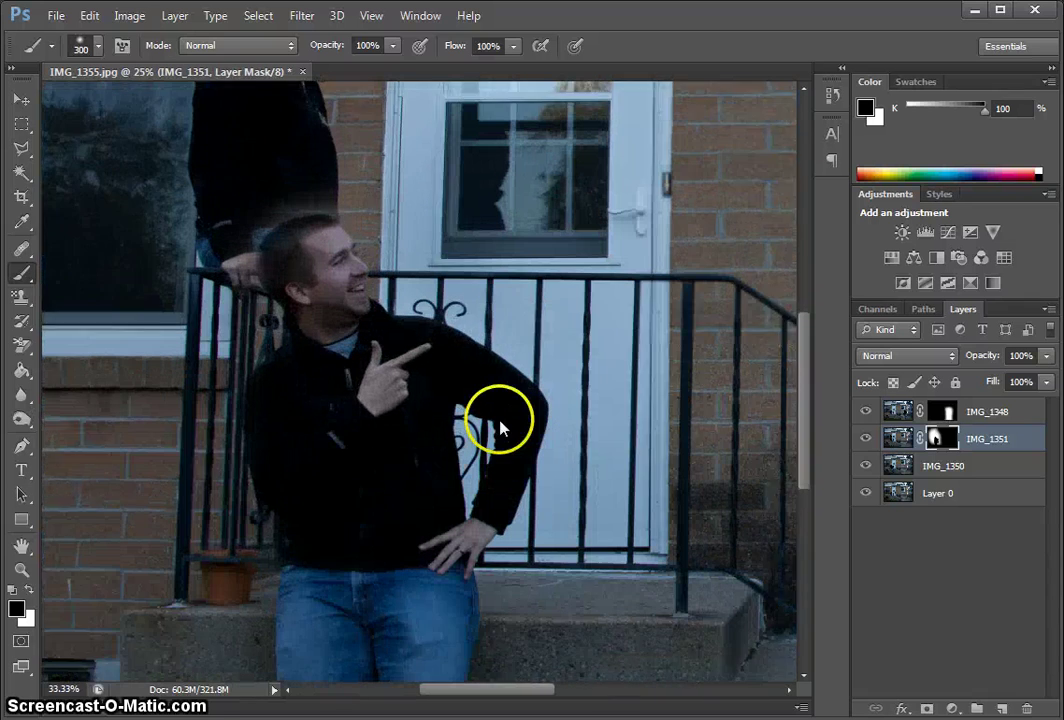
{"action": "key", "text": "ctrl+plus"}
{"action": "left_click", "coordinate": [98, 45]}
{"action": "left_click", "coordinate": [131, 150]}
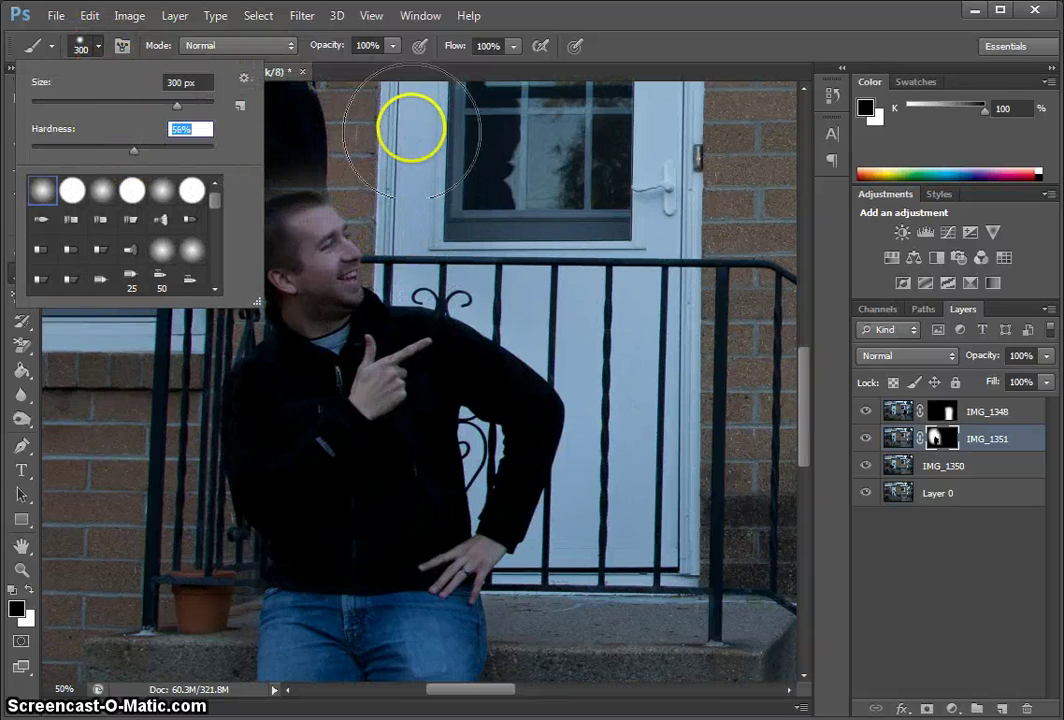
{"action": "key", "text": "Escape"}
{"action": "key", "text": "bracketleft"}
{"action": "key", "text": "bracketleft"}
{"action": "key", "text": "bracketleft"}
{"action": "key", "text": "bracketleft"}
{"action": "key", "text": "bracketleft"}
{"action": "key", "text": "bracketleft"}
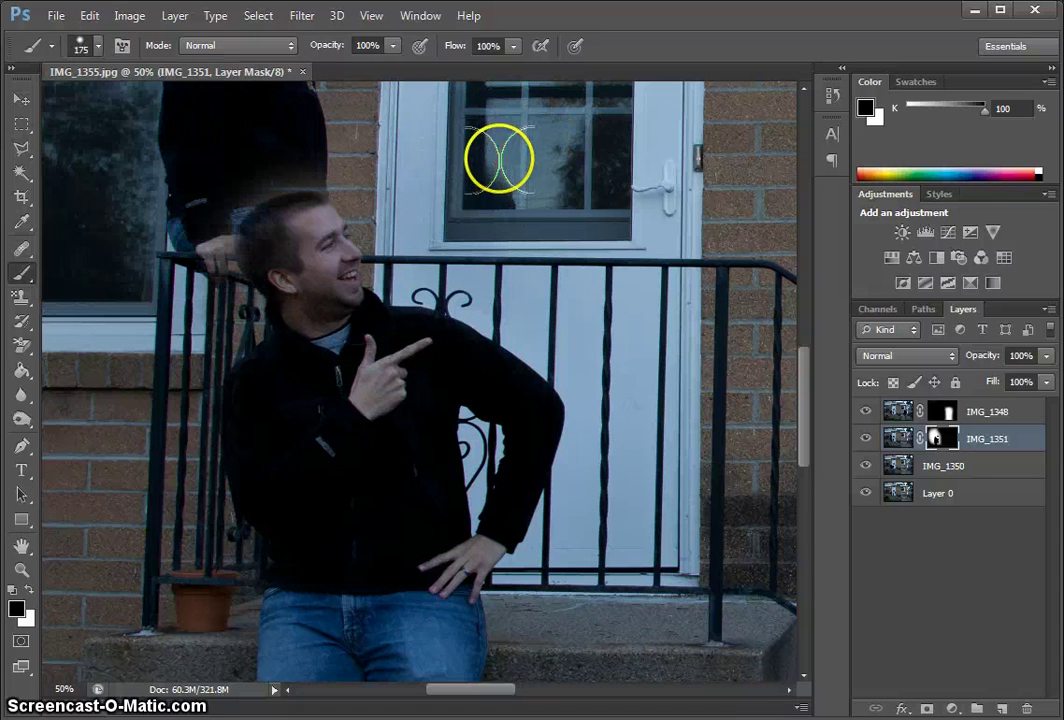
{"action": "key", "text": "bracketleft"}
{"action": "key", "text": "bracketleft"}
{"action": "key", "text": "bracketleft"}
{"action": "key", "text": "bracketleft"}
{"action": "key", "text": "bracketleft"}
{"action": "key", "text": "bracketleft"}
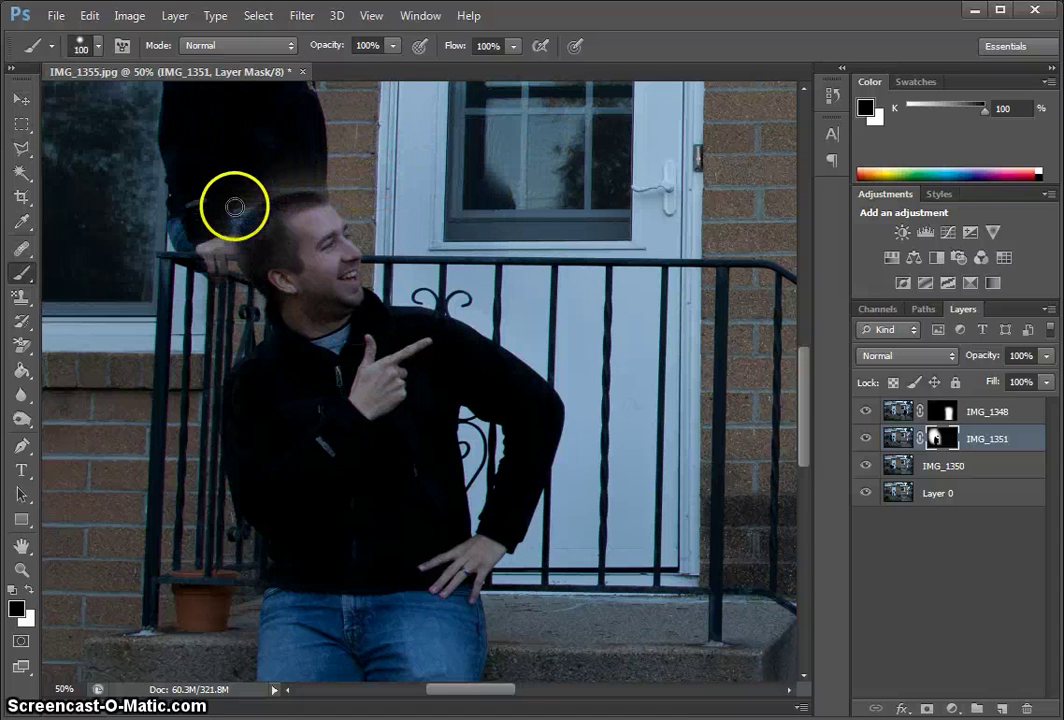
Step: Paint white with a 40 px brush on the IMG_1351 mask to restore the porch man's jacket, leg and shoe around the front man
{"action": "key", "text": "x"}
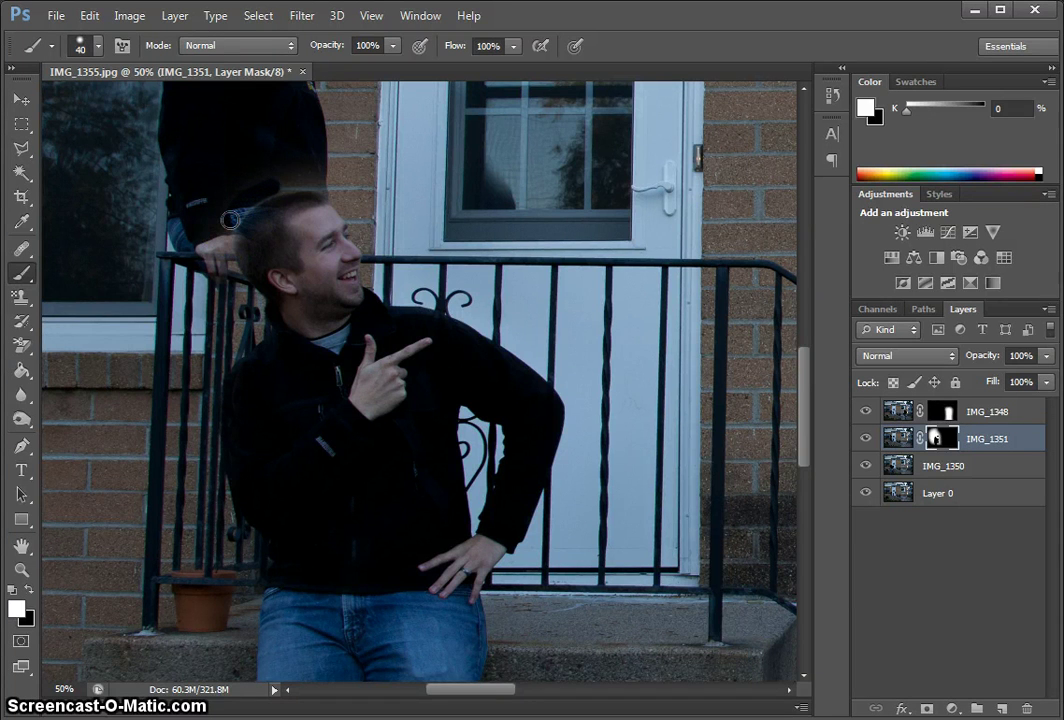
{"action": "left_click_drag", "start_coordinate": [271, 181], "coordinate": [246, 197]}
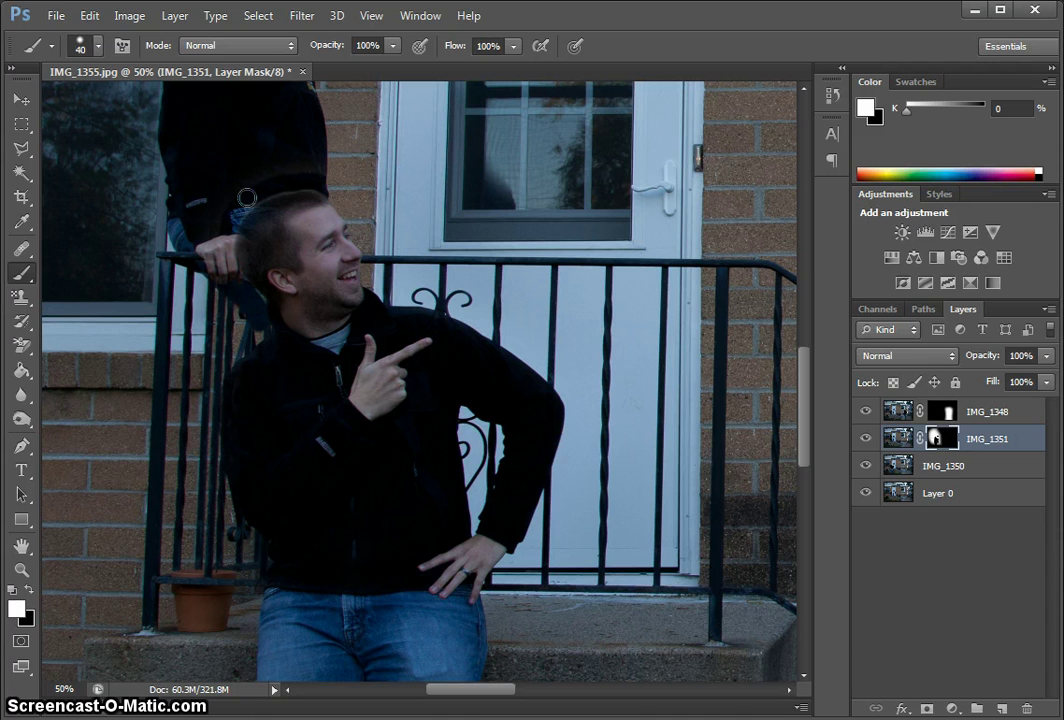
{"action": "mouse_move", "coordinate": [245, 341]}
{"action": "left_mouse_down"}
{"action": "mouse_move", "coordinate": [249, 291]}
{"action": "mouse_move", "coordinate": [268, 325]}
{"action": "mouse_move", "coordinate": [487, 524]}
{"action": "mouse_move", "coordinate": [500, 495]}
{"action": "mouse_move", "coordinate": [464, 485]}
{"action": "mouse_move", "coordinate": [496, 608]}
{"action": "left_mouse_up"}
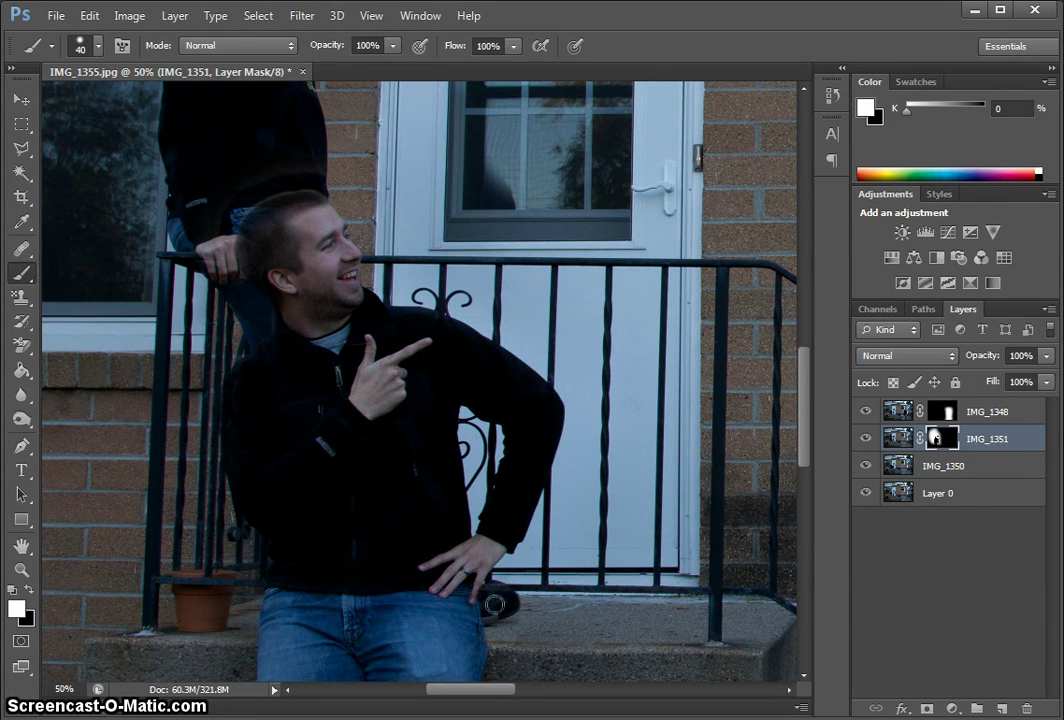
{"action": "mouse_move", "coordinate": [532, 600]}
{"action": "left_mouse_down"}
{"action": "mouse_move", "coordinate": [490, 617]}
{"action": "mouse_move", "coordinate": [502, 645]}
{"action": "mouse_move", "coordinate": [522, 575]}
{"action": "mouse_move", "coordinate": [516, 567]}
{"action": "mouse_move", "coordinate": [477, 601]}
{"action": "mouse_move", "coordinate": [471, 594]}
{"action": "mouse_move", "coordinate": [476, 584]}
{"action": "mouse_move", "coordinate": [493, 592]}
{"action": "mouse_move", "coordinate": [495, 638]}
{"action": "mouse_move", "coordinate": [494, 581]}
{"action": "mouse_move", "coordinate": [627, 552]}
{"action": "left_mouse_up"}
{"action": "key", "text": "x"}
{"action": "key", "text": "x"}
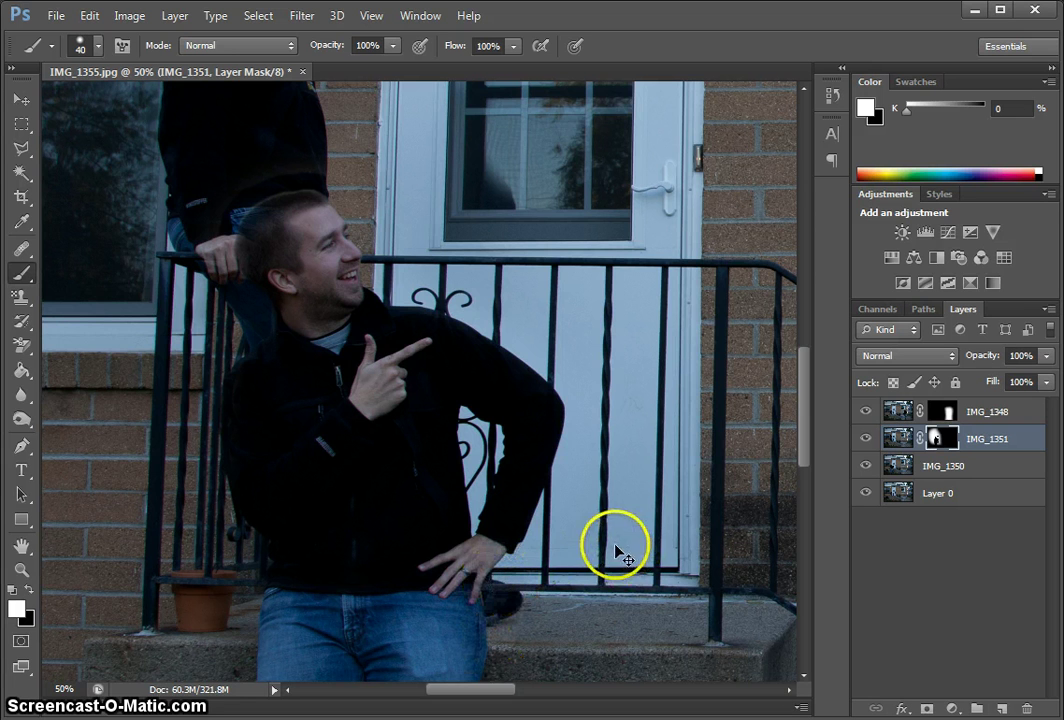
Step: Add a layer mask to the IMG_1350 layer
{"action": "key", "text": "ctrl+minus"}
{"action": "key", "text": "ctrl+minus"}
{"action": "key", "text": "ctrl+minus"}
{"action": "key", "text": "ctrl+minus"}
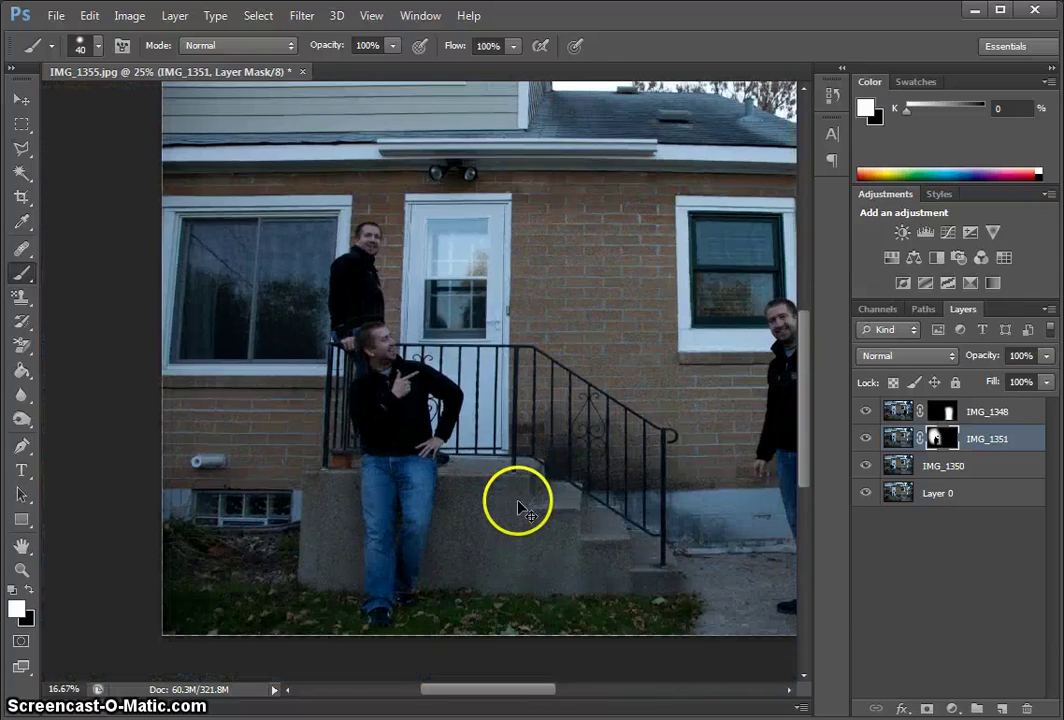
{"action": "key", "text": "ctrl+plus"}
{"action": "key", "text": "ctrl+minus"}
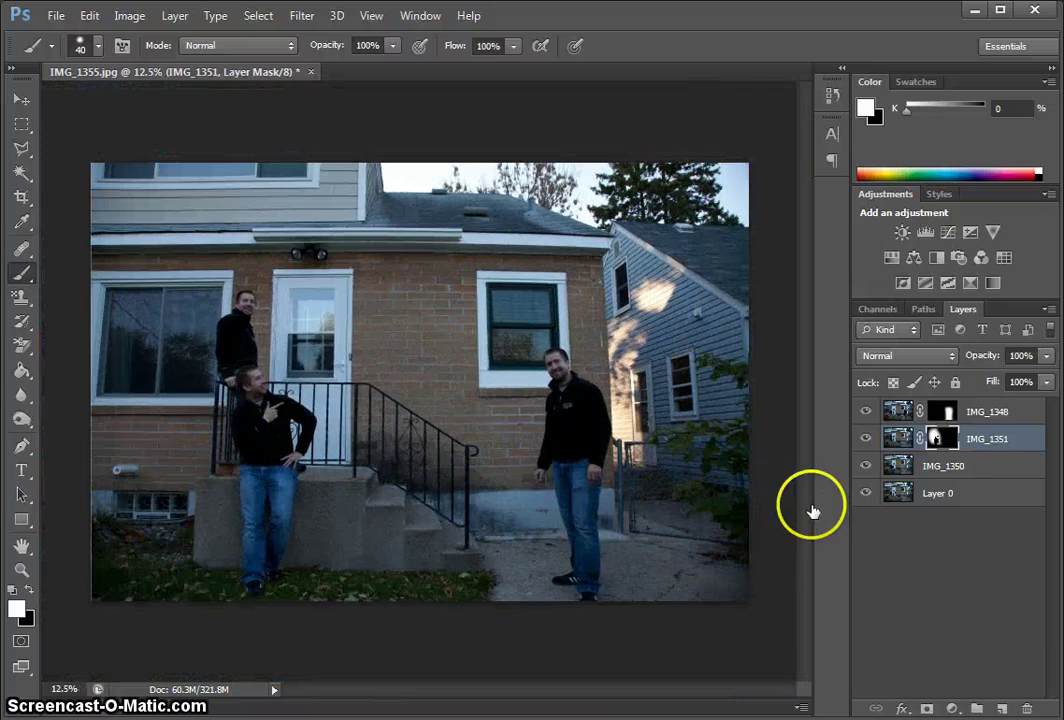
{"action": "left_click", "coordinate": [935, 468]}
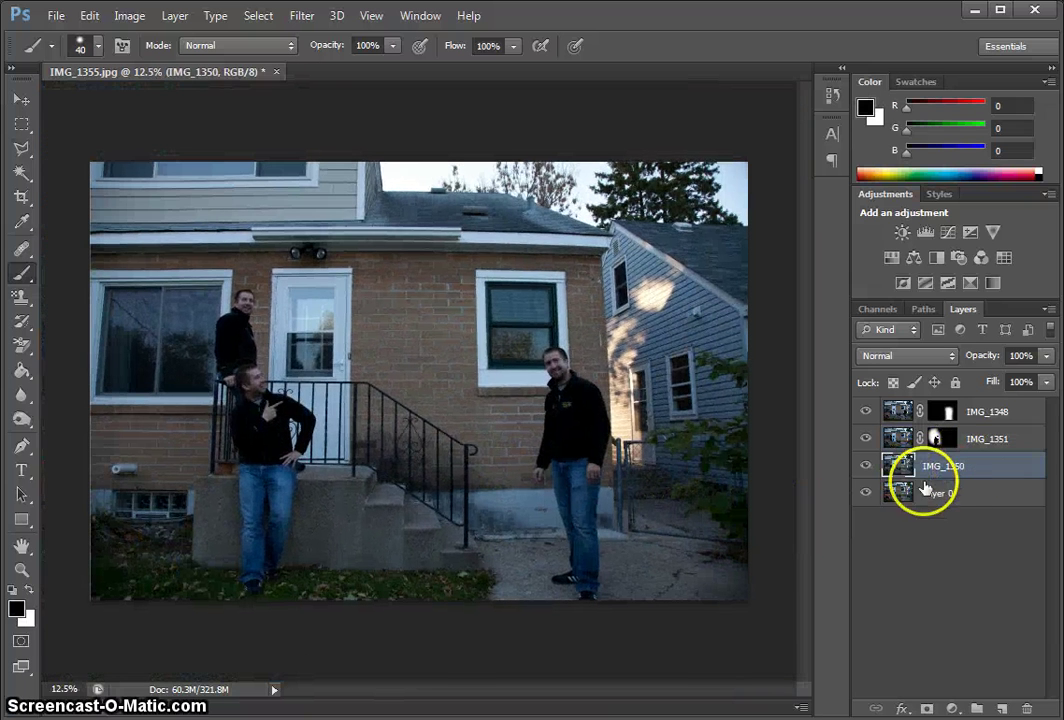
{"action": "left_click", "coordinate": [929, 709]}
{"action": "left_click", "coordinate": [29, 590]}
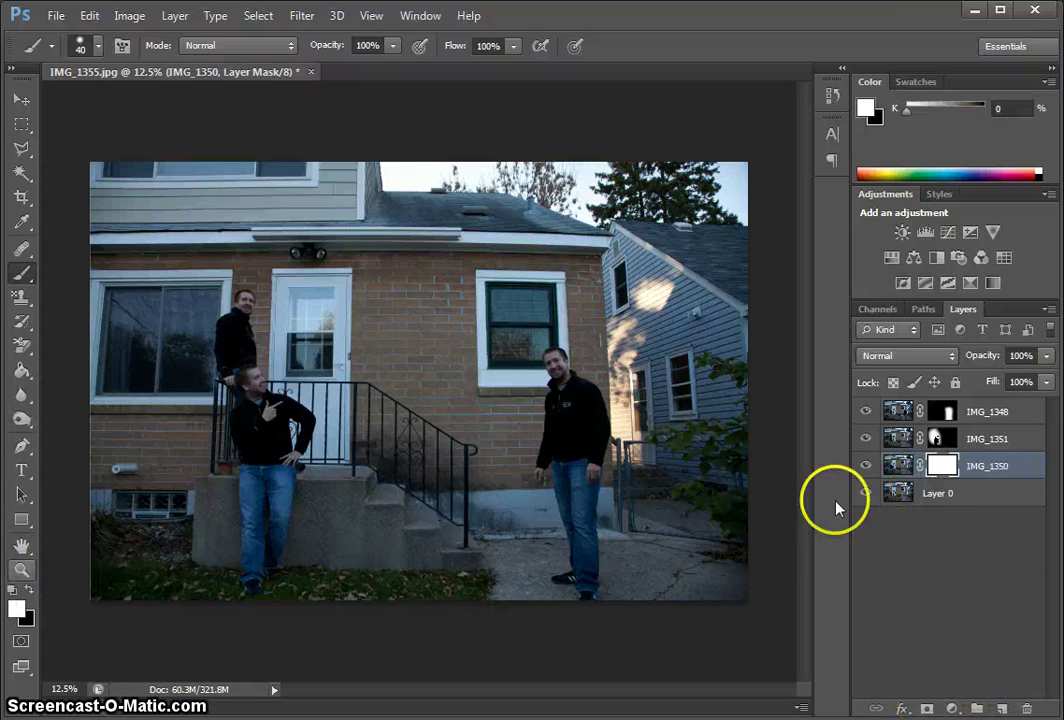
Step: Set the brush size to 1000 px, and hide and reshow the IMG_1350 layer to check its contribution
{"action": "key", "text": "bracketright"}
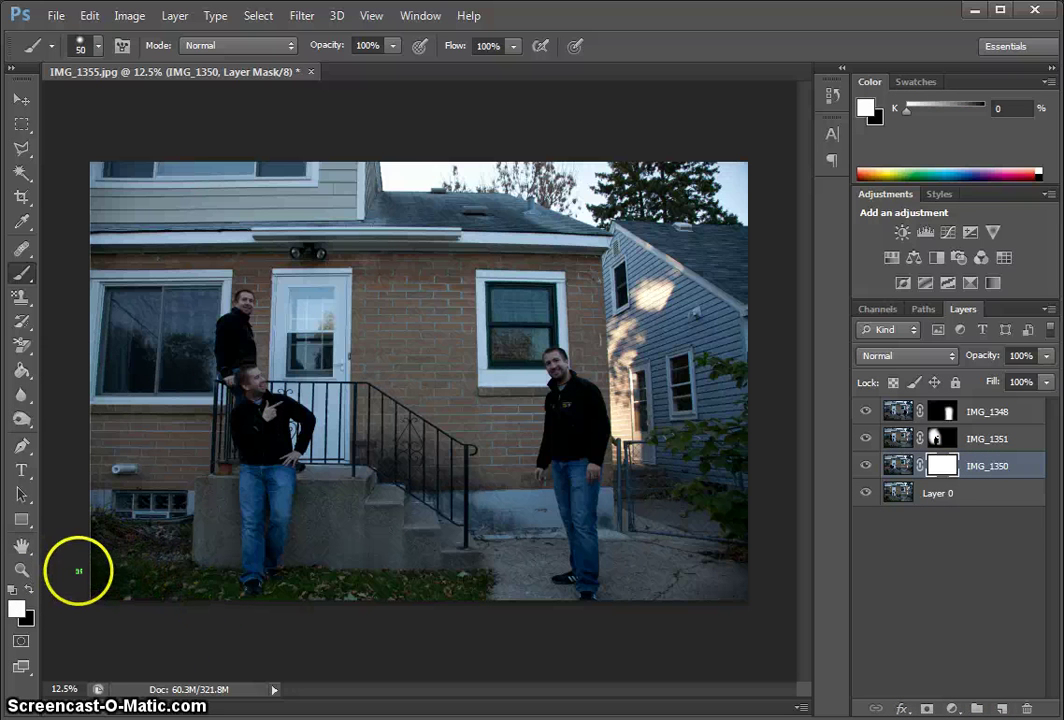
{"action": "key", "text": "bracketright"}
{"action": "key", "text": "bracketright"}
{"action": "key", "text": "bracketright"}
{"action": "key", "text": "bracketright"}
{"action": "key", "text": "bracketright"}
{"action": "key", "text": "bracketright"}
{"action": "key", "text": "bracketright"}
{"action": "key", "text": "bracketright"}
{"action": "key", "text": "bracketright"}
{"action": "key", "text": "bracketright"}
{"action": "key", "text": "bracketright"}
{"action": "key", "text": "bracketright"}
{"action": "key", "text": "bracketright"}
{"action": "key", "text": "bracketright"}
{"action": "key", "text": "bracketright"}
{"action": "key", "text": "bracketright"}
{"action": "key", "text": "bracketright"}
{"action": "key", "text": "bracketright"}
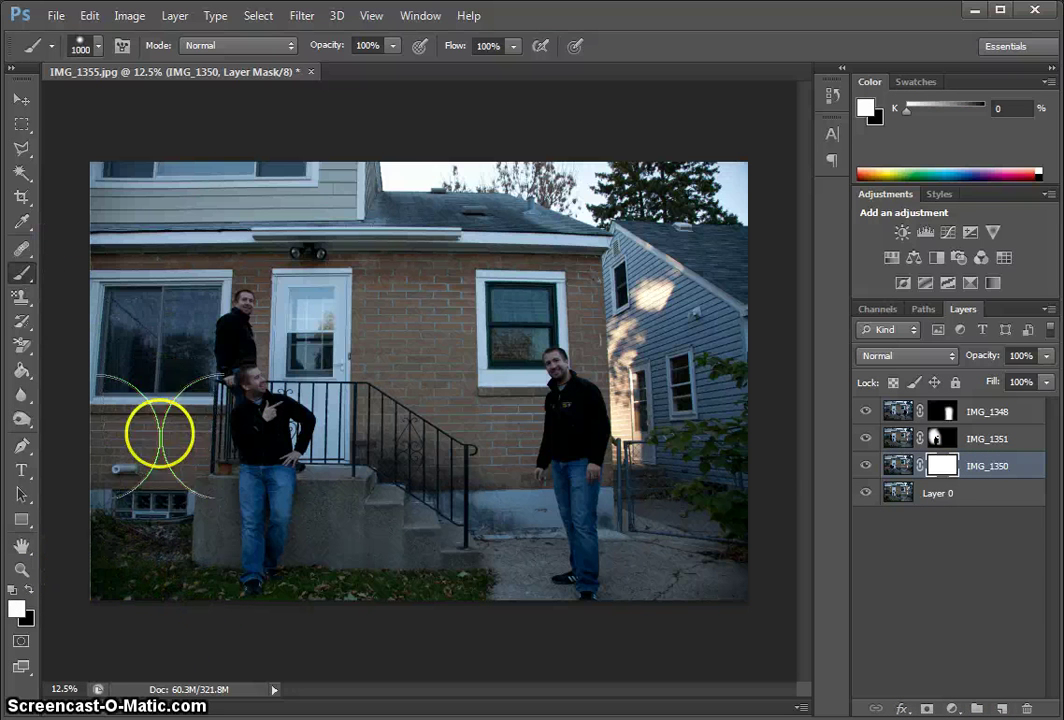
{"action": "left_click", "coordinate": [867, 466]}
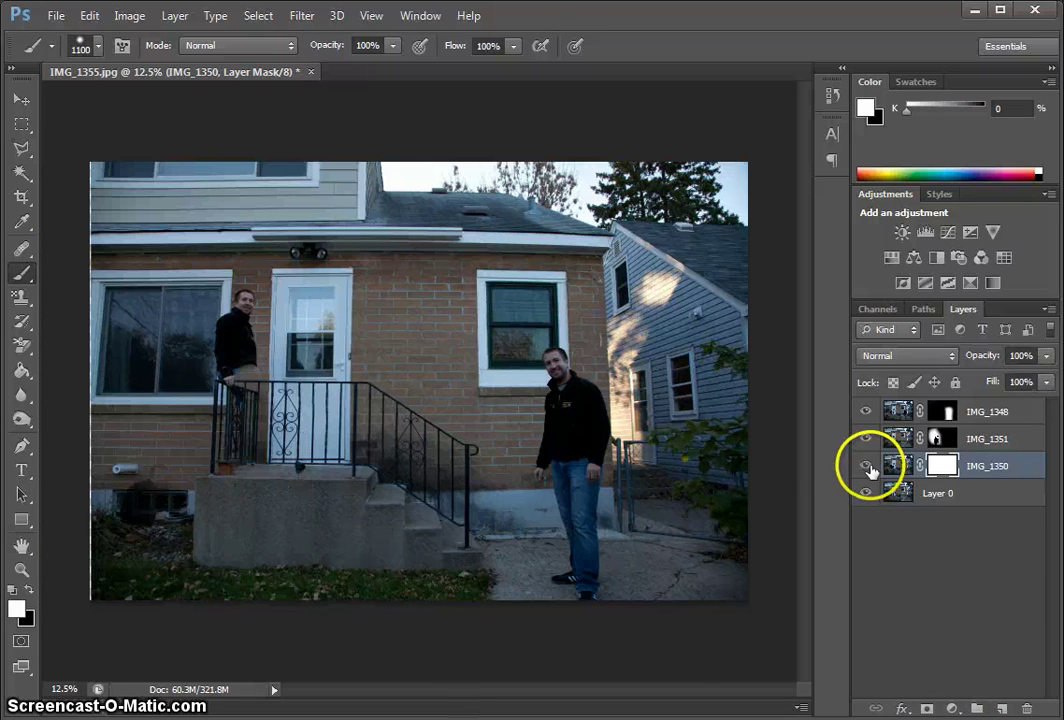
{"action": "left_click", "coordinate": [867, 466]}
{"action": "key", "text": "bracketleft"}
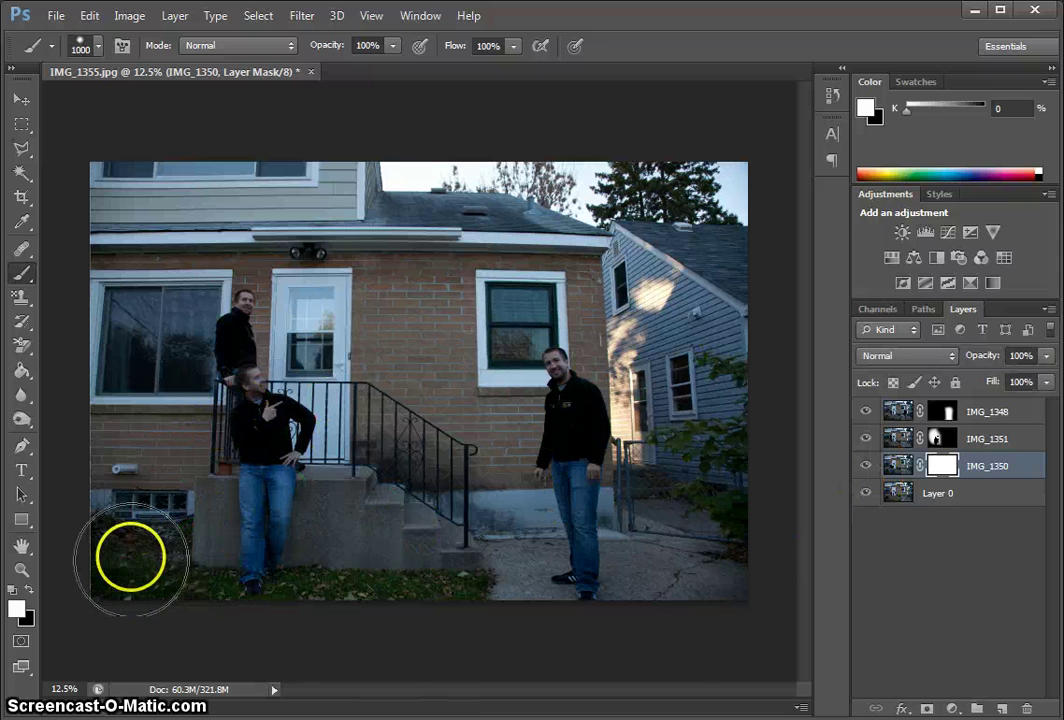
Step: Paint black with the 1000 px brush on the IMG_1350 mask over the basement window and the ground below it
{"action": "left_click", "coordinate": [29, 590]}
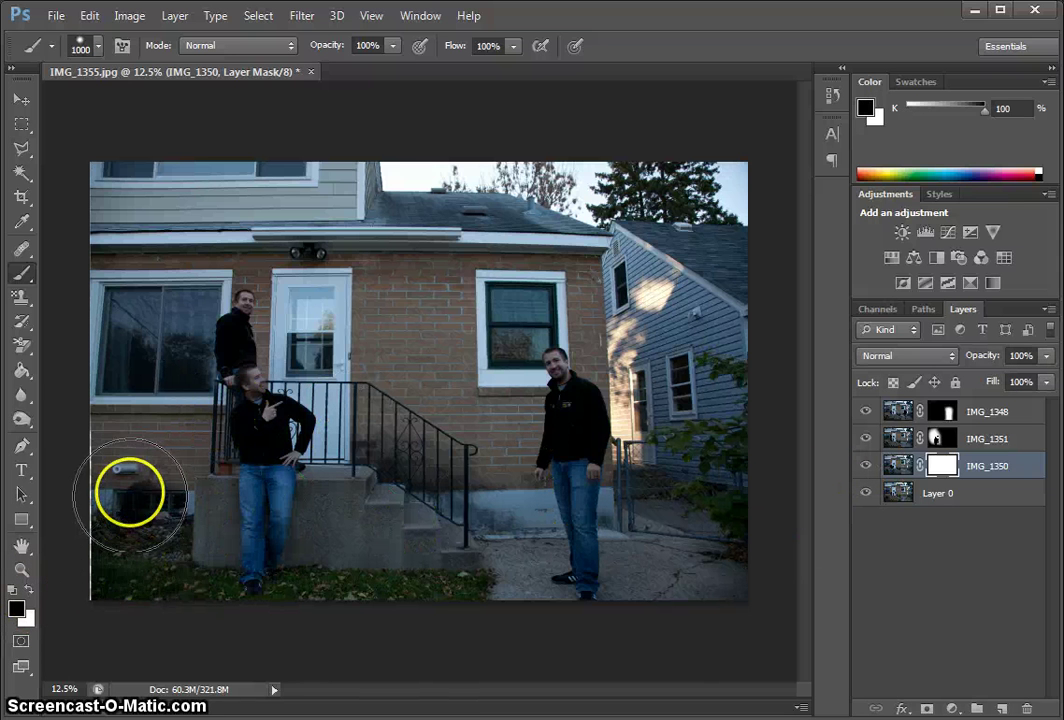
{"action": "left_click_drag", "start_coordinate": [130, 494], "coordinate": [141, 516]}
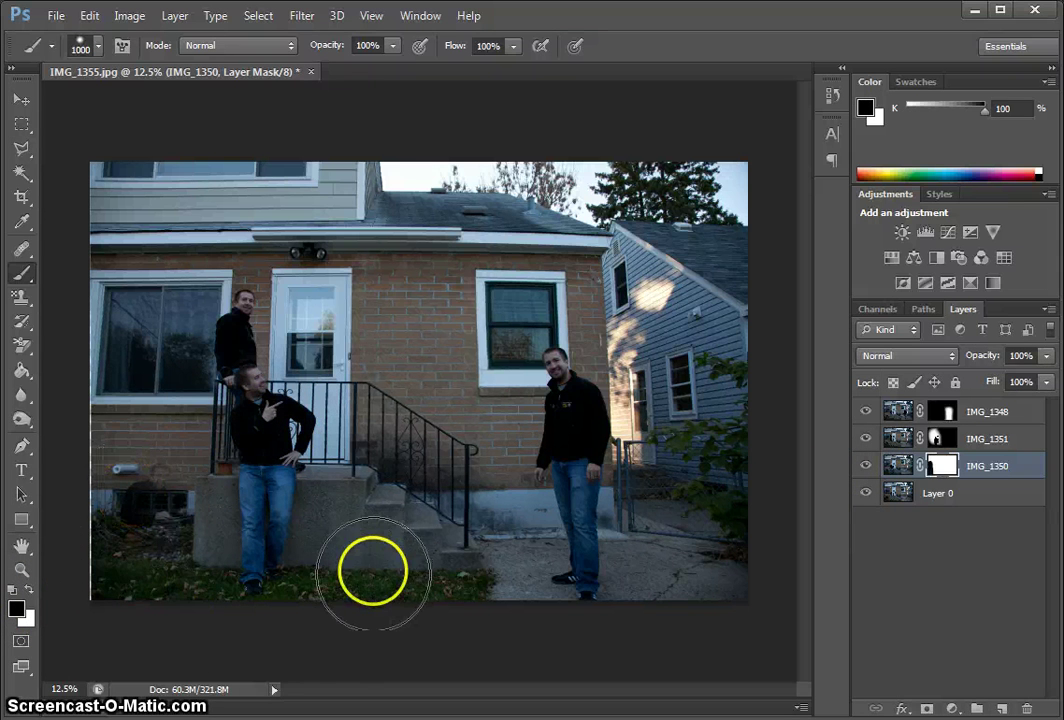
{"action": "mouse_move", "coordinate": [185, 605]}
{"action": "left_mouse_down"}
{"action": "mouse_move", "coordinate": [122, 527]}
{"action": "mouse_move", "coordinate": [122, 503]}
{"action": "mouse_move", "coordinate": [121, 534]}
{"action": "left_mouse_up"}
Step: Paint black on the IMG_1351 mask over the basement window to reveal the man crouching there
{"action": "left_click", "coordinate": [933, 438]}
{"action": "key", "text": "ctrl+z"}
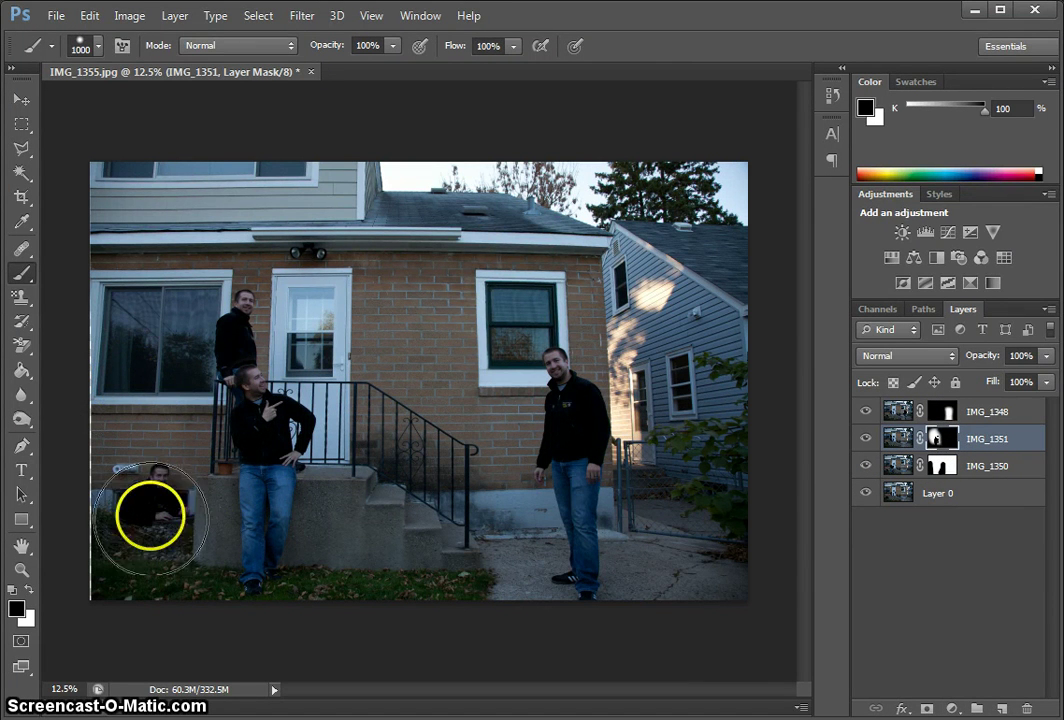
{"action": "left_click_drag", "start_coordinate": [955, 416], "coordinate": [937, 426]}
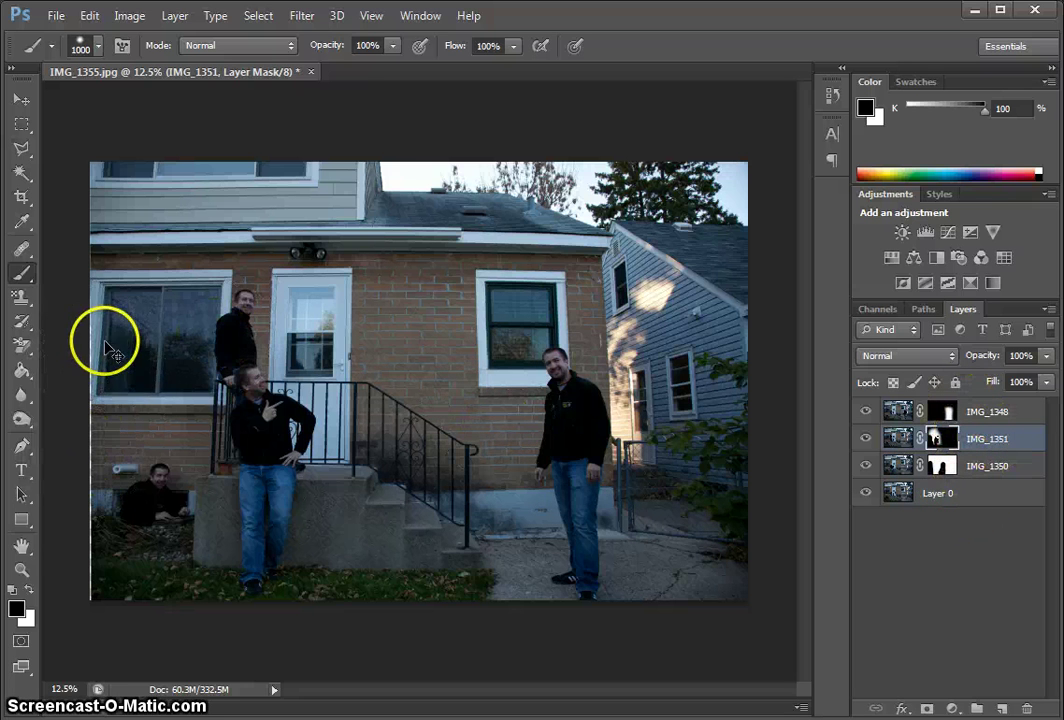
Step: Crop a thin strip off the photo's left and top edges to remove the uneven border
{"action": "key", "text": "ctrl+plus"}
{"action": "left_click_drag", "start_coordinate": [190, 437], "coordinate": [553, 380]}
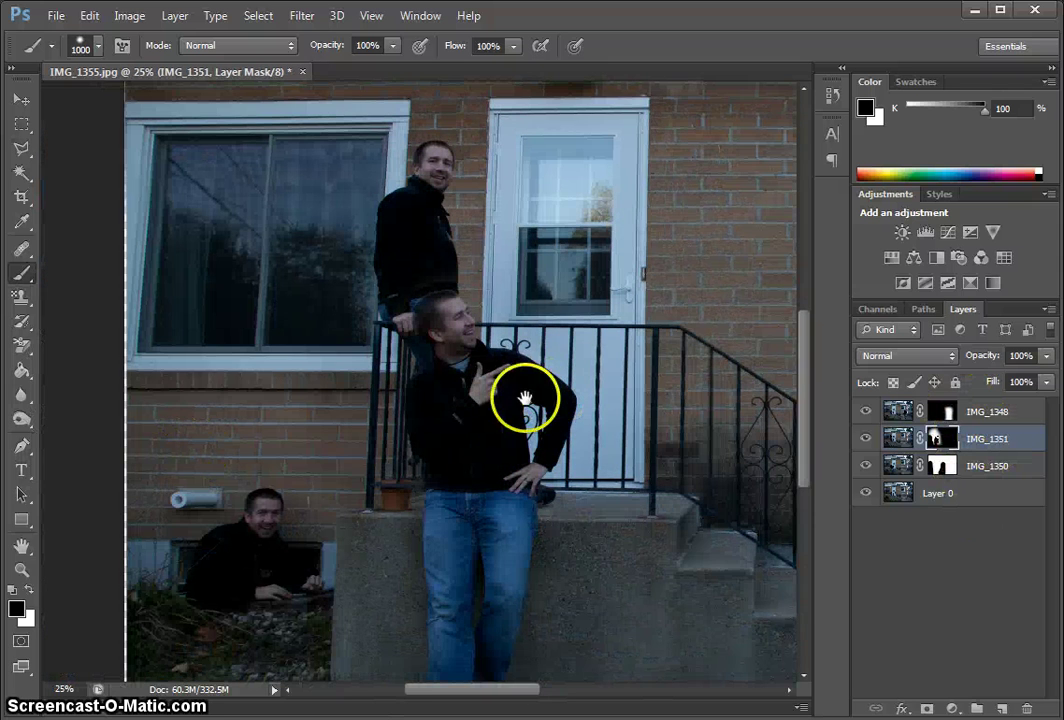
{"action": "scroll", "coordinate": [248, 399], "scroll_direction": "left", "scroll_amount": 3}
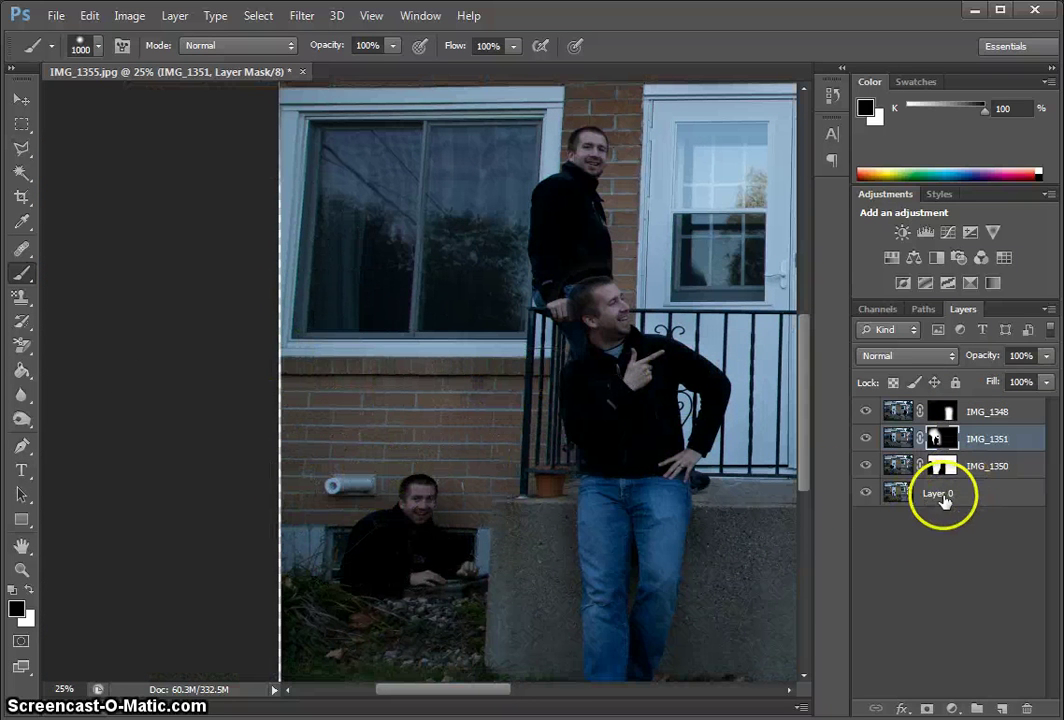
{"action": "scroll", "coordinate": [570, 480], "scroll_direction": "down", "scroll_amount": 2}
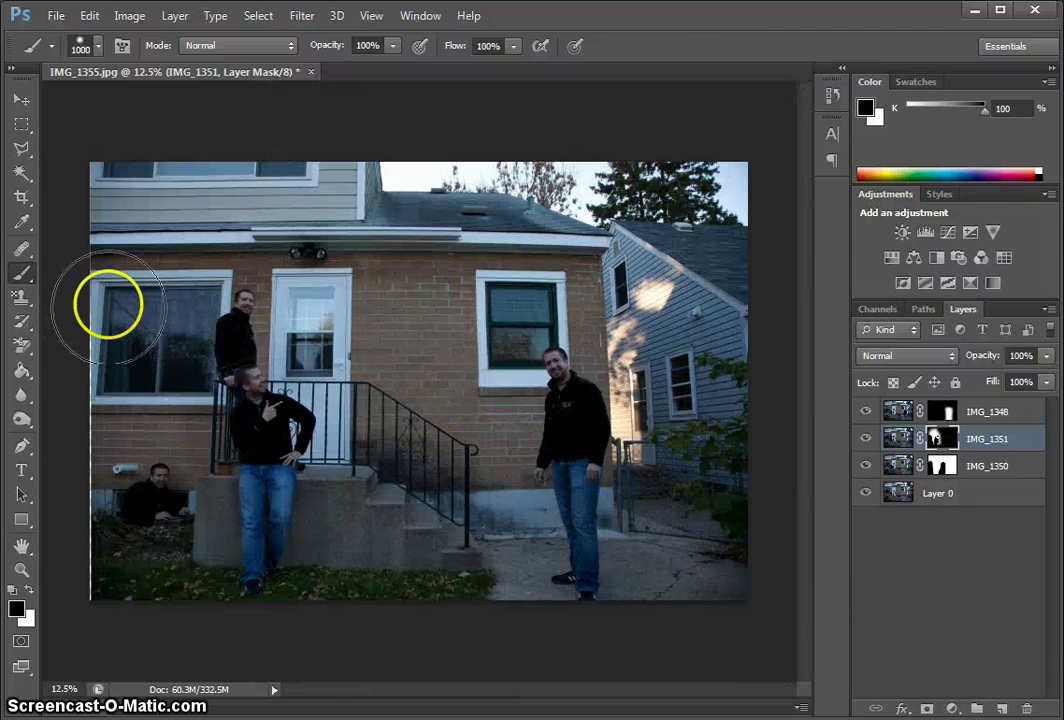
{"action": "left_click", "coordinate": [20, 197]}
{"action": "left_click_drag", "start_coordinate": [94, 383], "coordinate": [93, 383]}
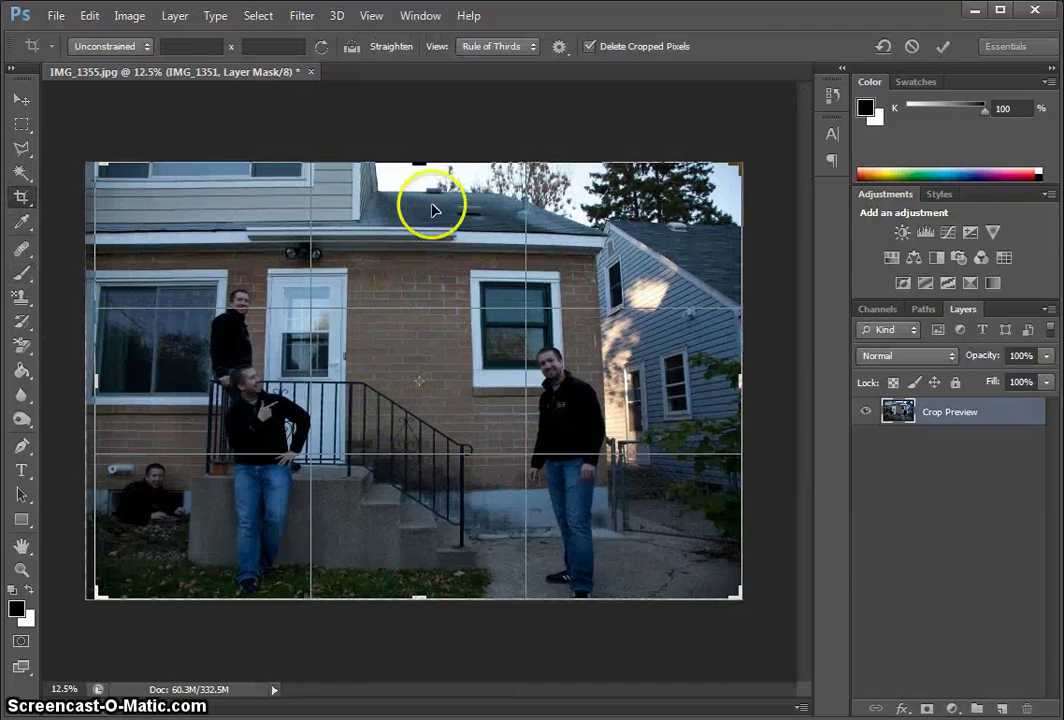
{"action": "left_click_drag", "start_coordinate": [420, 166], "coordinate": [418, 171]}
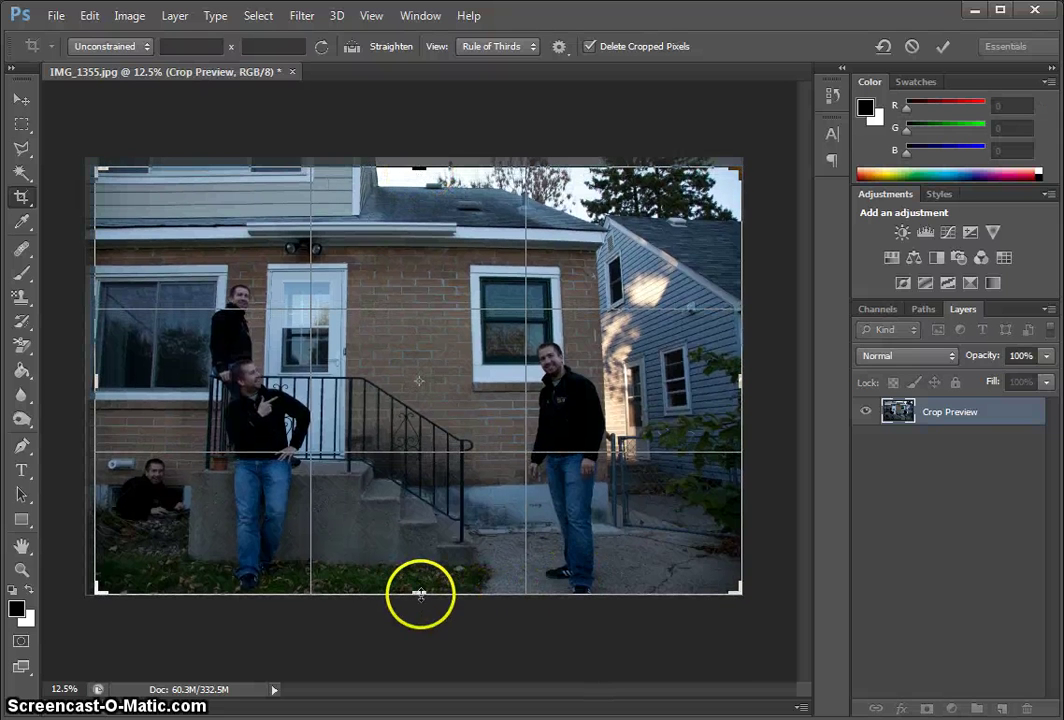
{"action": "key", "text": "Return"}
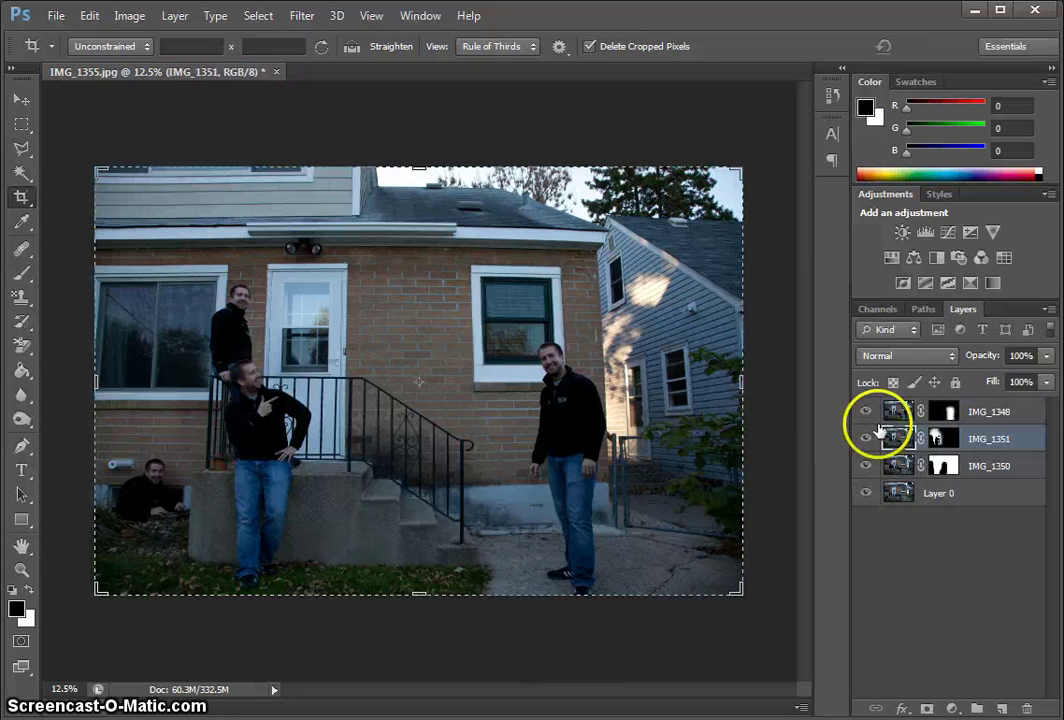